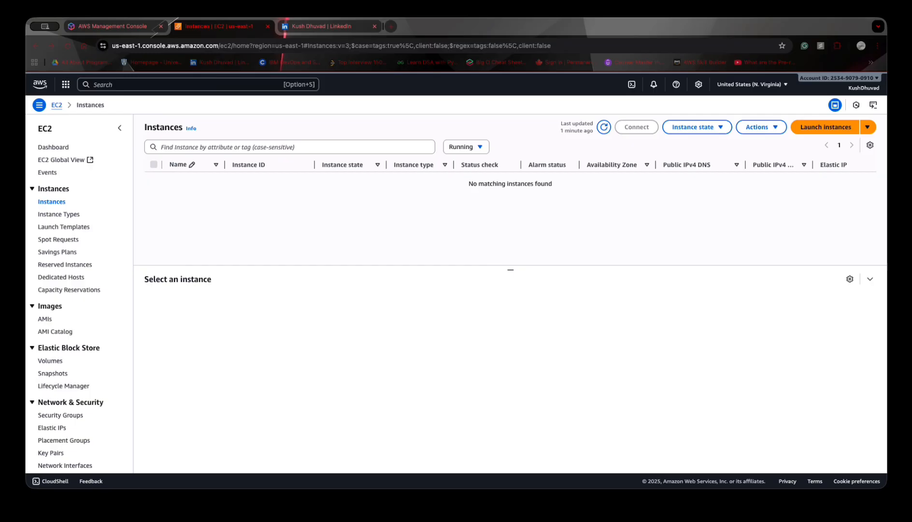
- Start launching a new EC2 instance and name it "My web server"
click(241, 181)
click(465, 218)
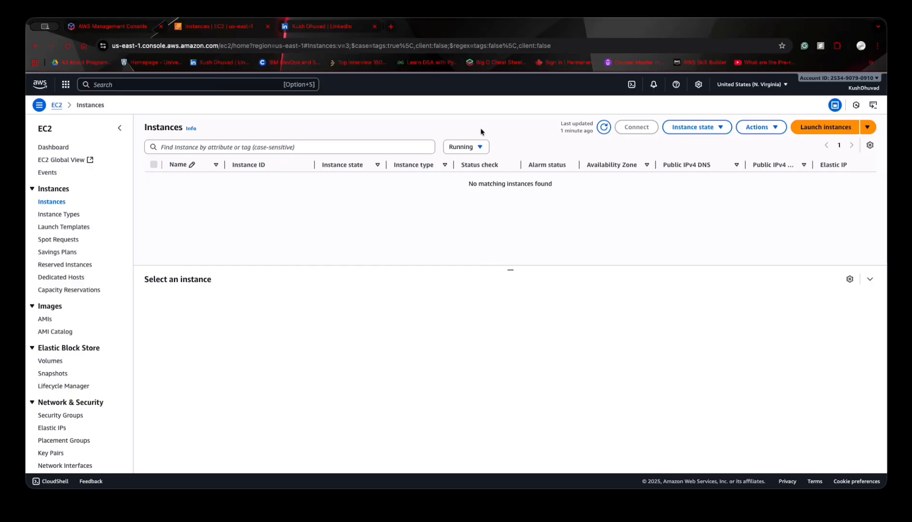
click(795, 125)
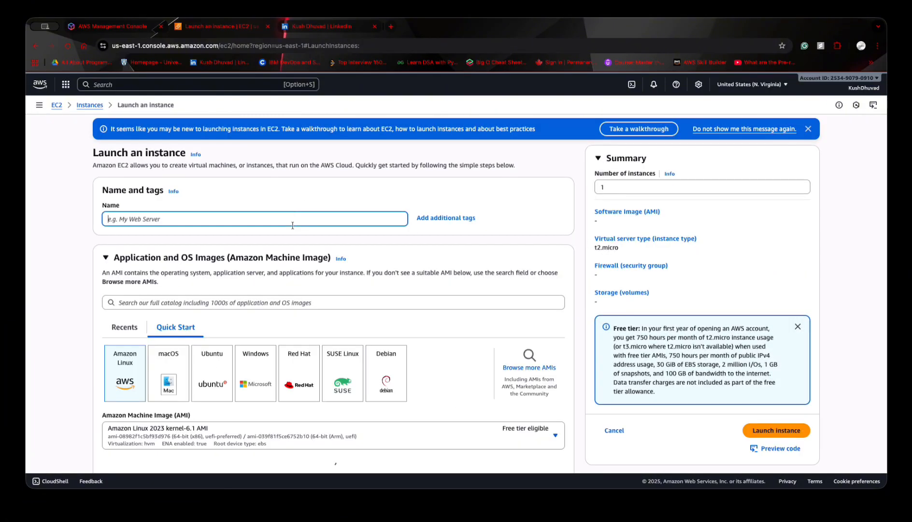
text(M)
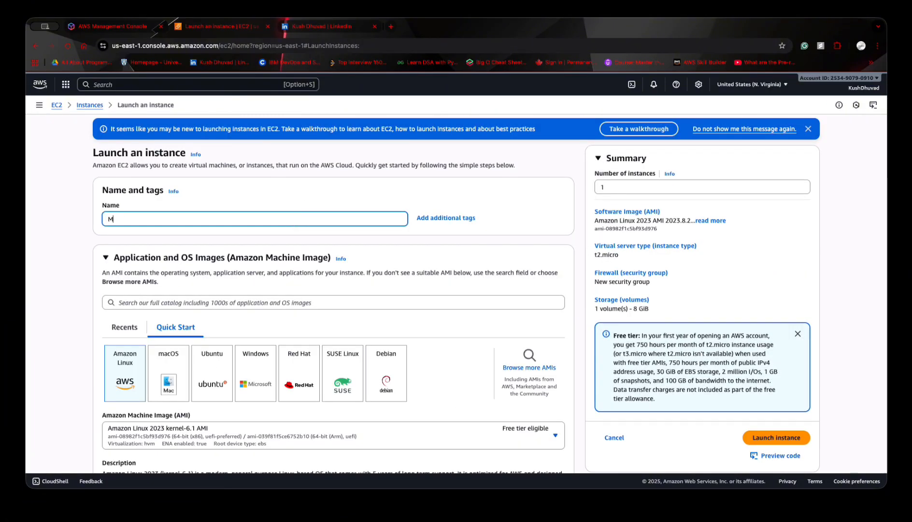
text(y web server)
click(298, 194)
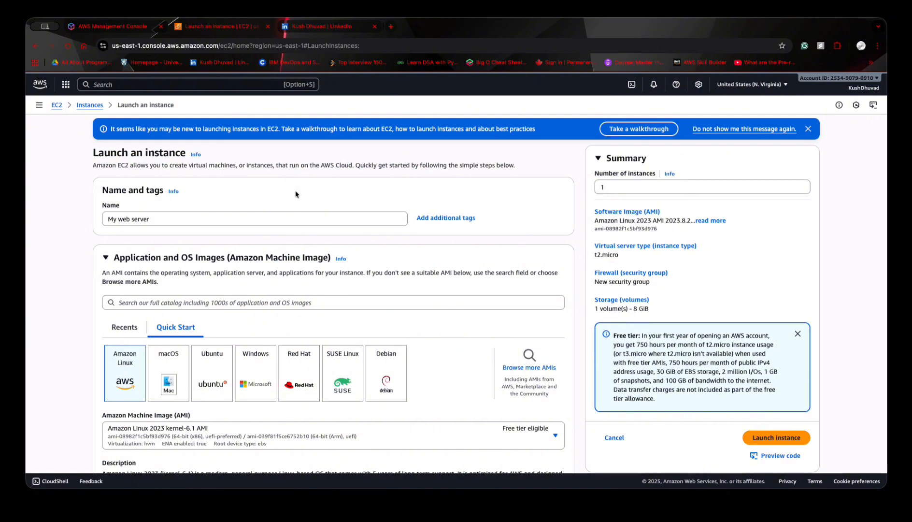
- Select the existing key pair named "key" for logging in to the instance
scroll(295, 194, down, 5)
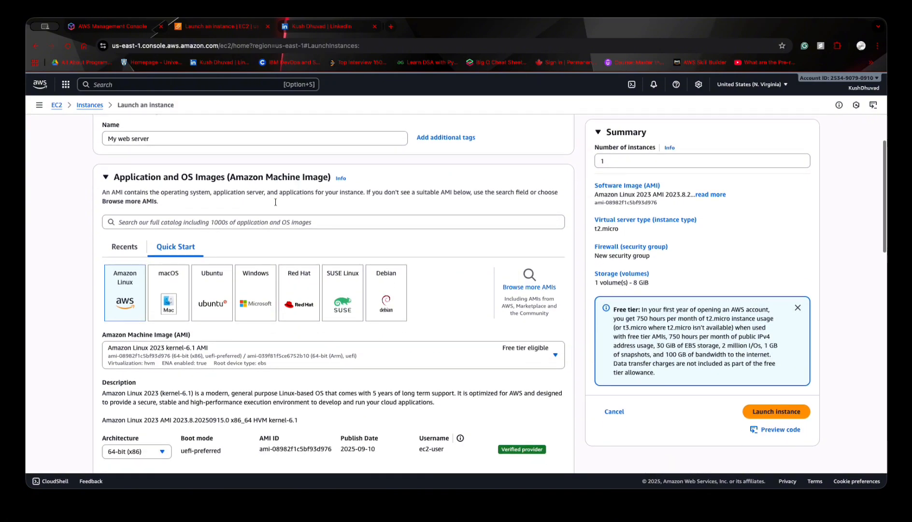
scroll(95, 255, down, 1)
scroll(102, 239, up, 3)
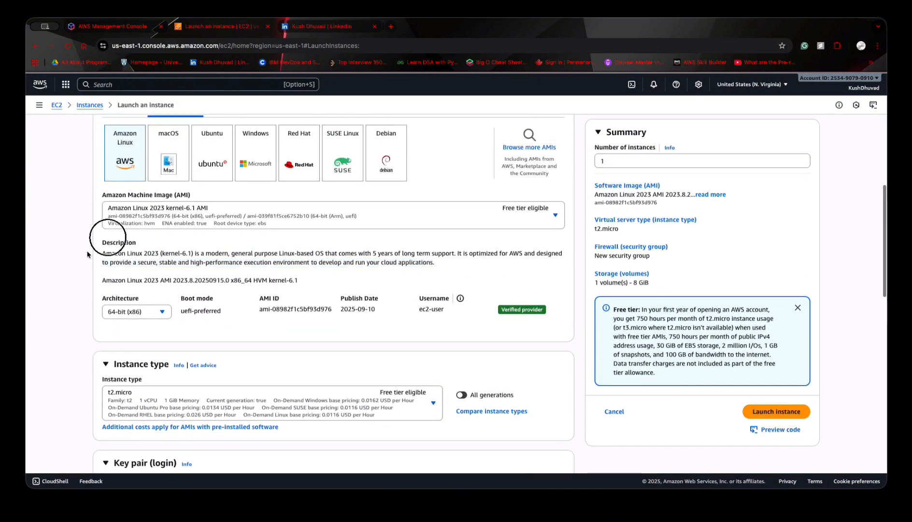
scroll(82, 207, up, 1)
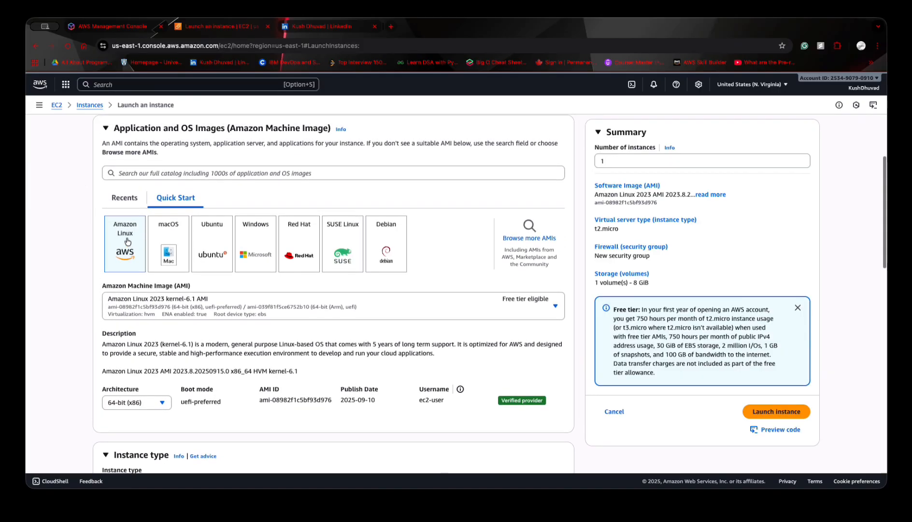
scroll(97, 268, down, 3)
scroll(80, 269, down, 2)
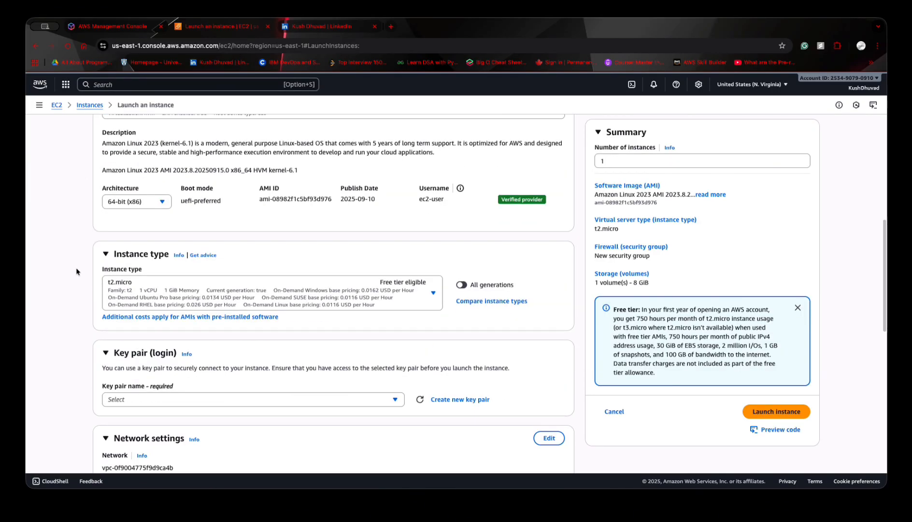
scroll(77, 266, down, 3)
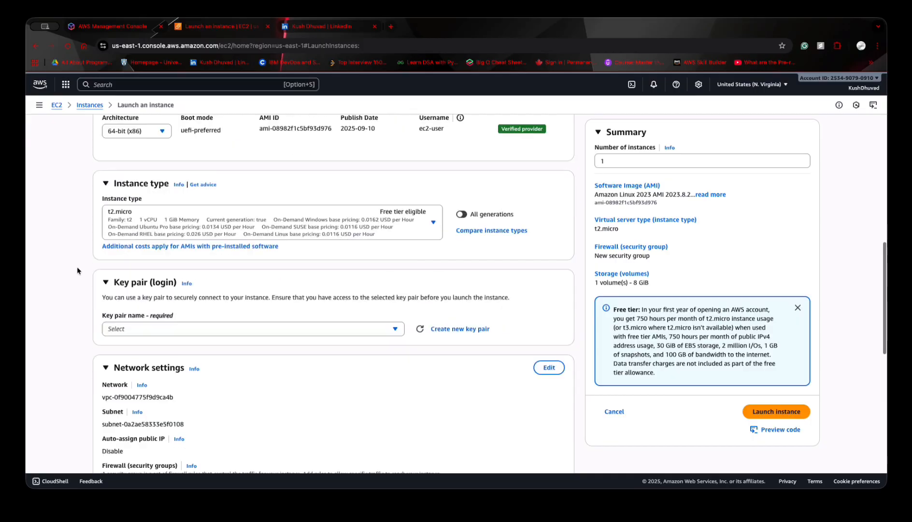
click(117, 280)
click(120, 324)
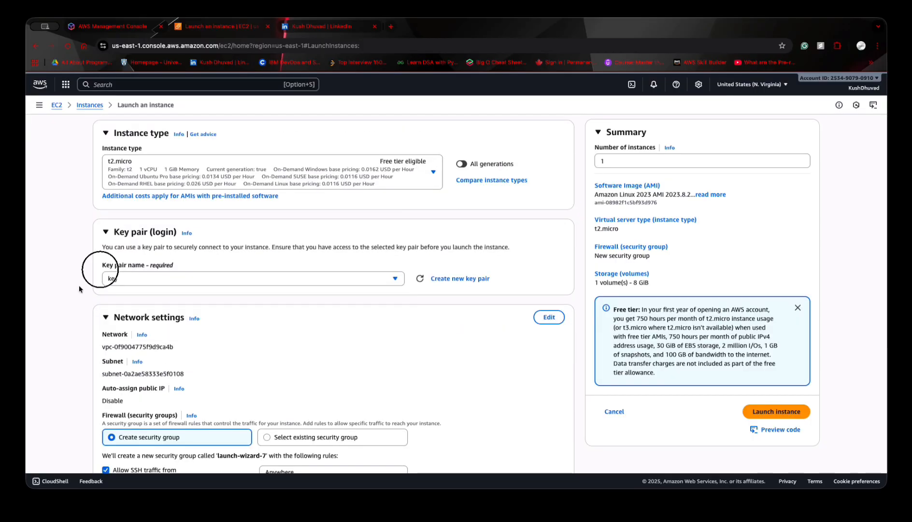
- Allow HTTPS and HTTP traffic from the internet in the new security group's firewall settings
scroll(97, 269, down, 4)
scroll(73, 287, up, 2)
scroll(75, 270, up, 2)
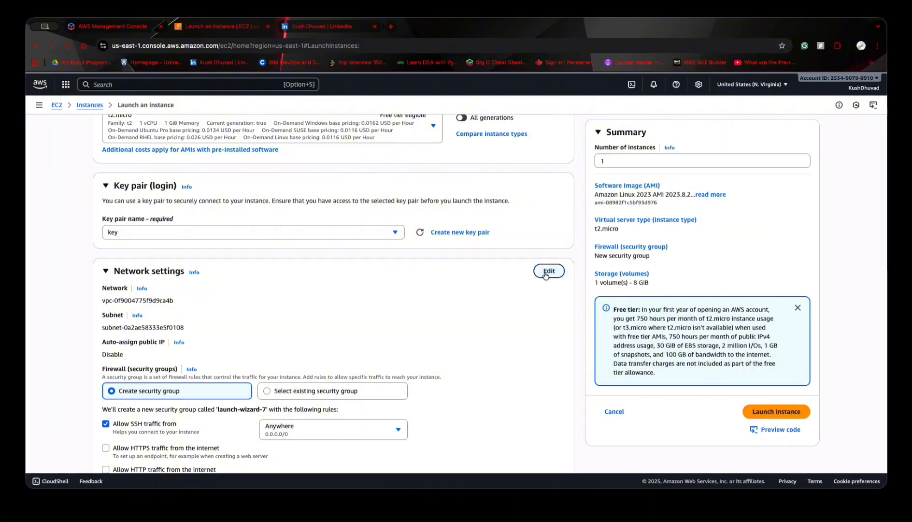
scroll(531, 280, down, 4)
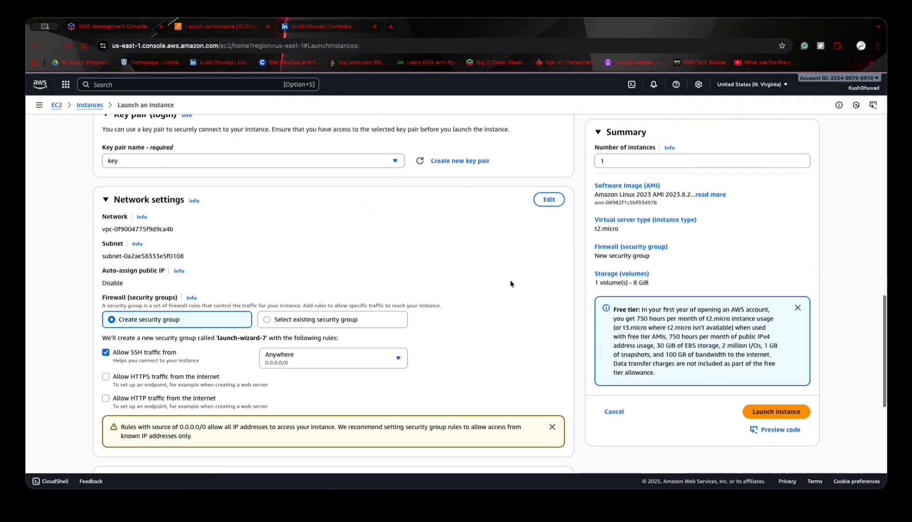
scroll(96, 329, down, 1)
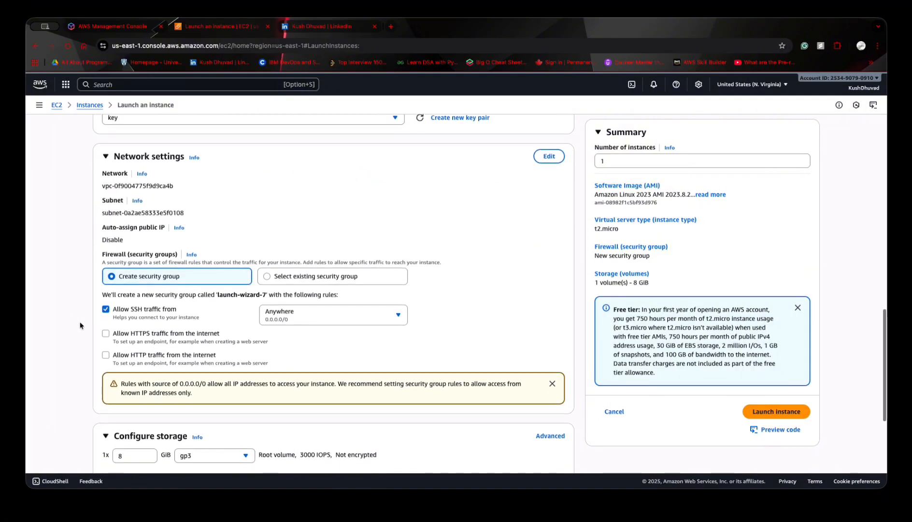
click(127, 333)
click(121, 362)
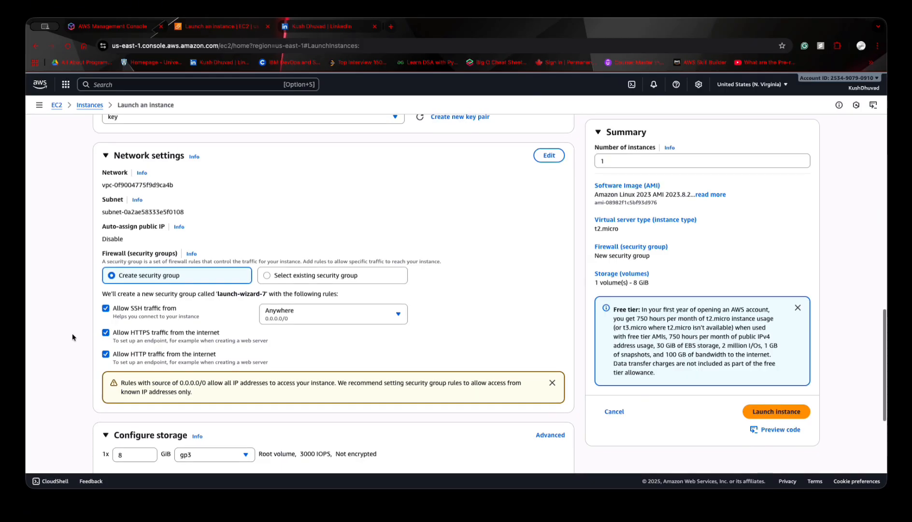
- Edit the instance's network settings and set Auto-assign public IP to Enable
scroll(72, 337, down, 3)
scroll(72, 337, down, 2)
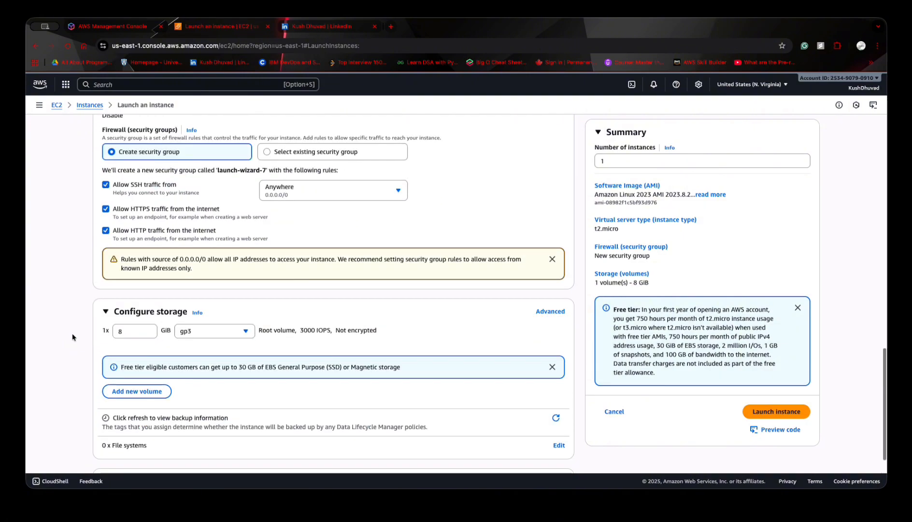
scroll(72, 337, up, 3)
scroll(72, 337, up, 3)
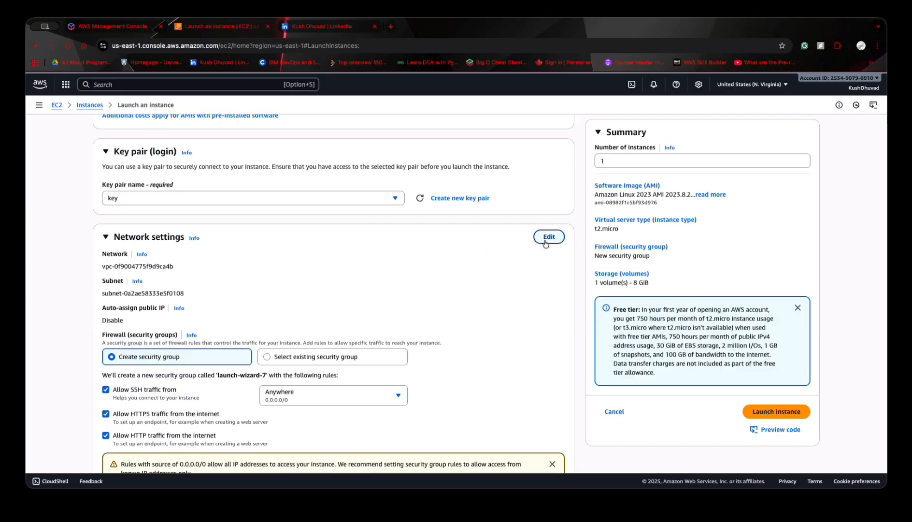
drag(100, 290, 186, 294)
click(94, 326)
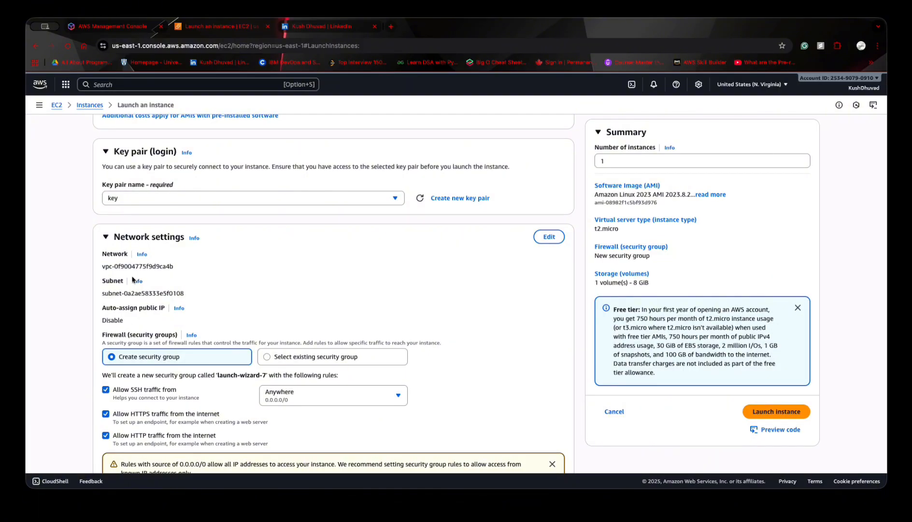
click(546, 242)
scroll(312, 295, down, 3)
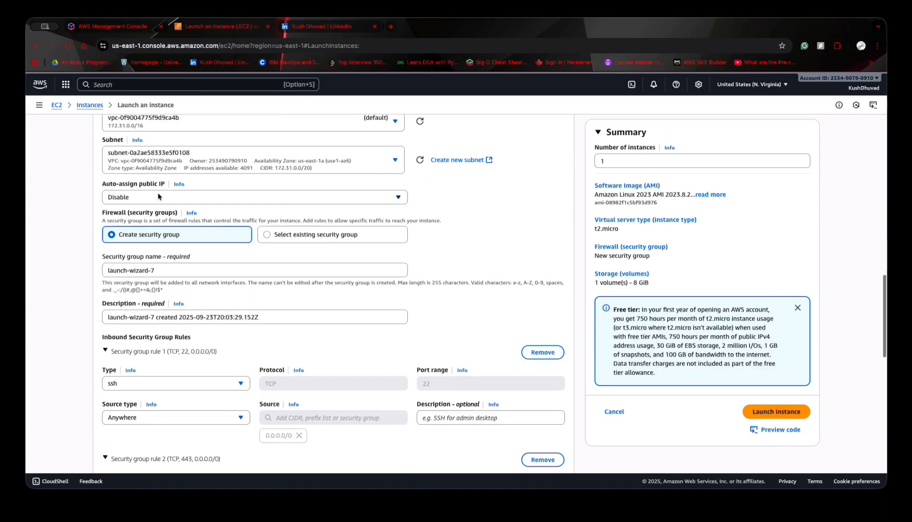
click(160, 197)
click(118, 213)
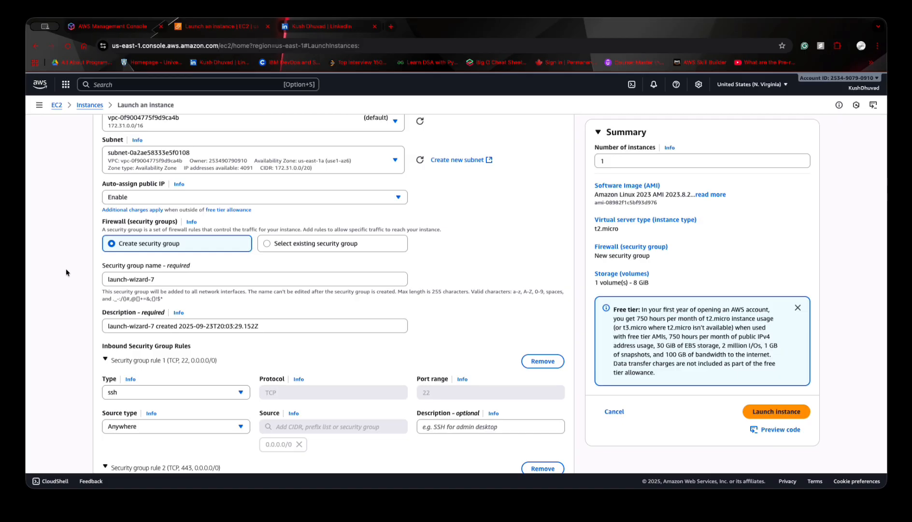
- Review the inbound security group rules and storage settings, and launch the instance
scroll(66, 268, down, 3)
scroll(66, 268, down, 5)
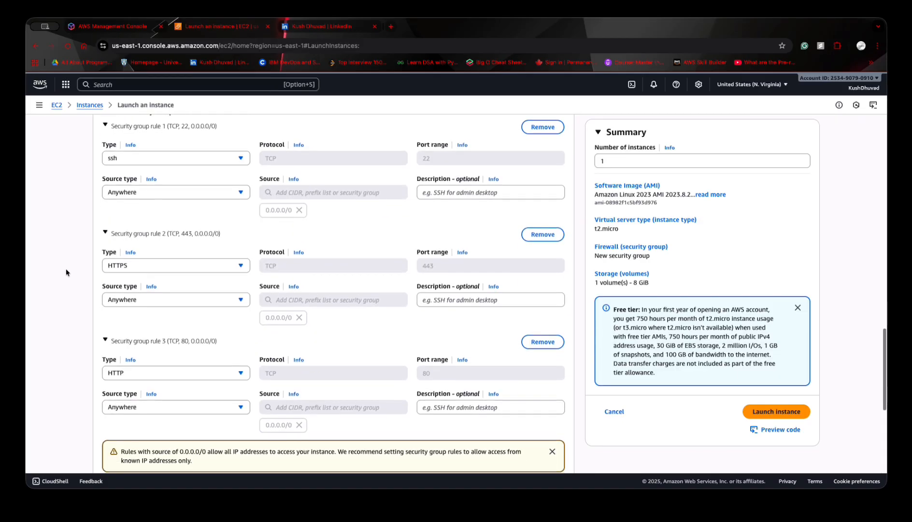
scroll(66, 268, down, 6)
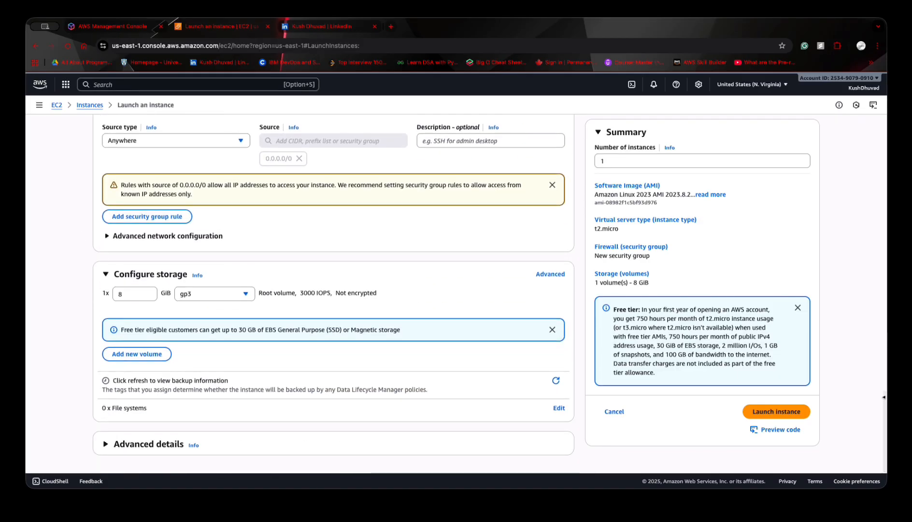
click(794, 419)
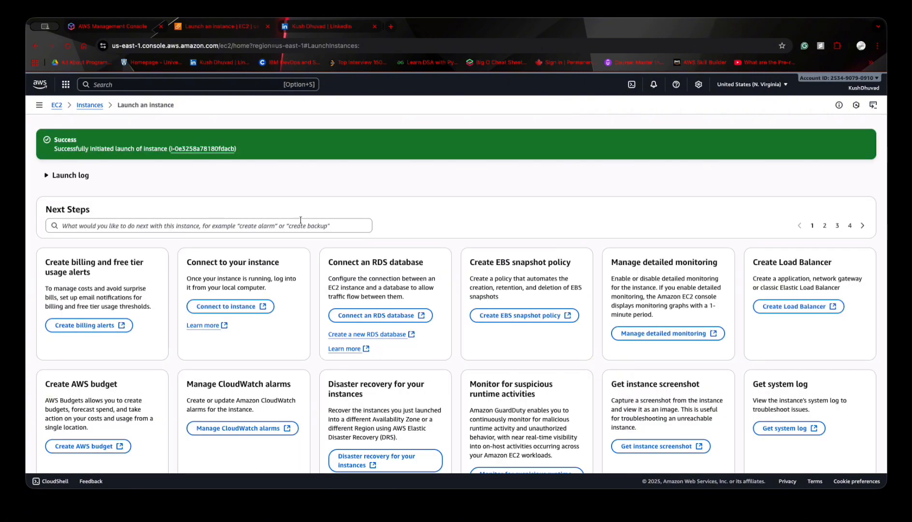
- Return to the instances list and select the newly launched "My web server" instance
click(145, 173)
click(112, 178)
click(90, 105)
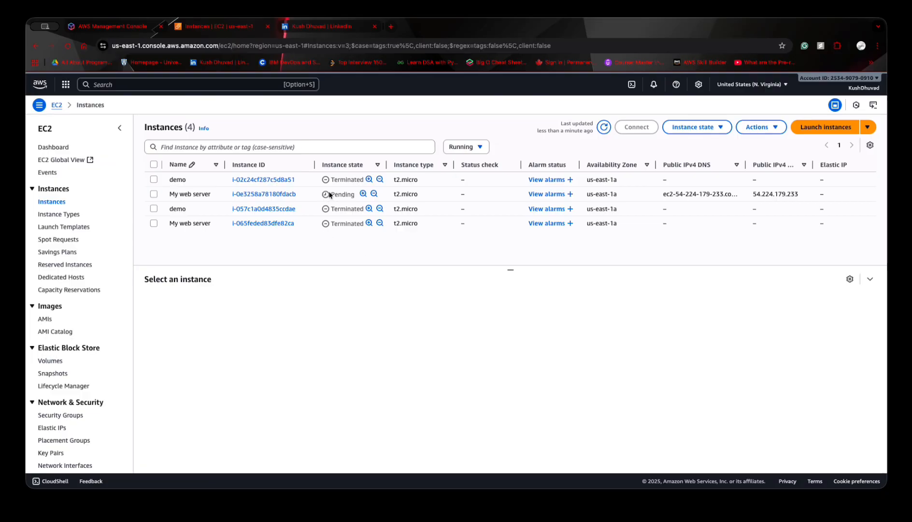
drag(328, 193, 370, 194)
click(370, 194)
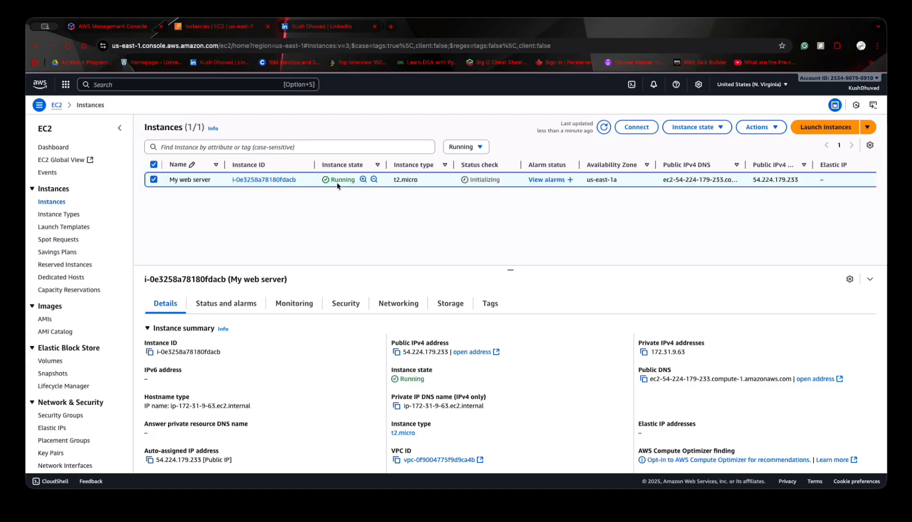
- Try to connect to "My web server" with EC2 Instance Connect over its public IP as ec2-user, and close the session tab
click(637, 126)
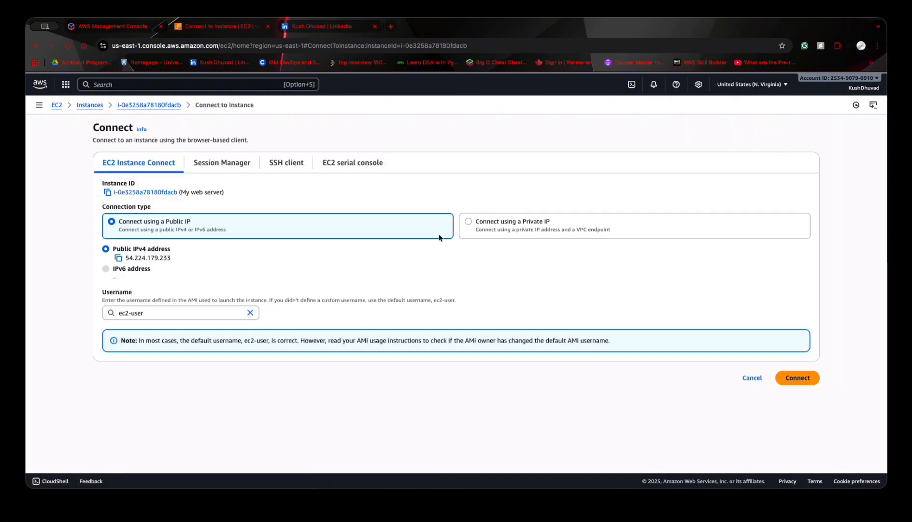
click(807, 378)
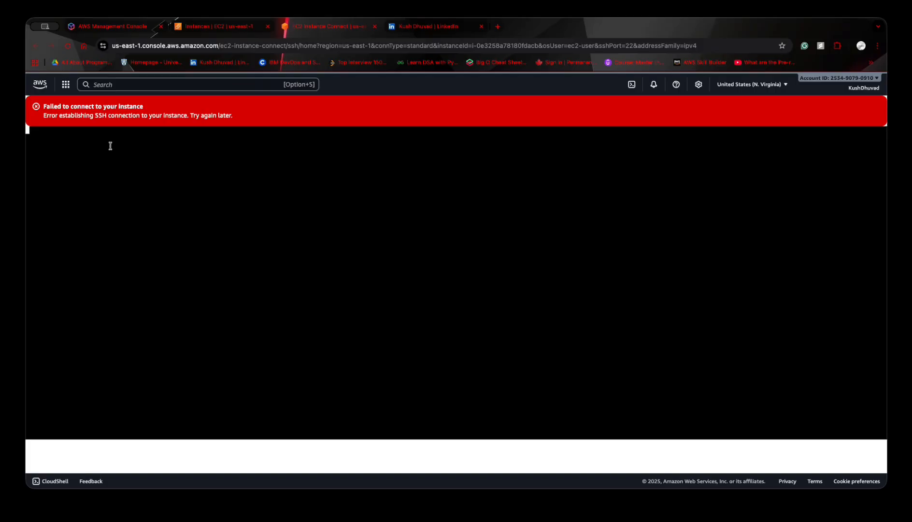
click(100, 121)
click(374, 26)
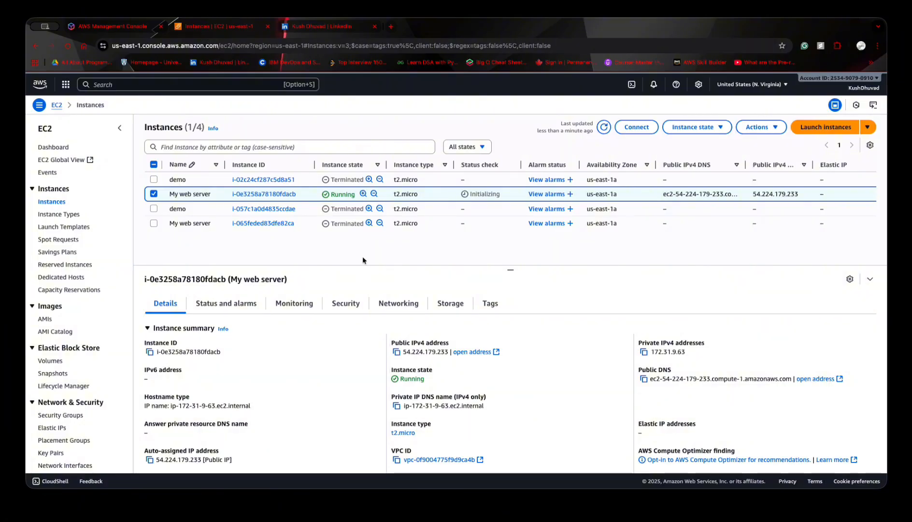
- Connect to "My web server" through EC2 Instance Connect using its public IPv4 address and the ec2-user username
click(636, 127)
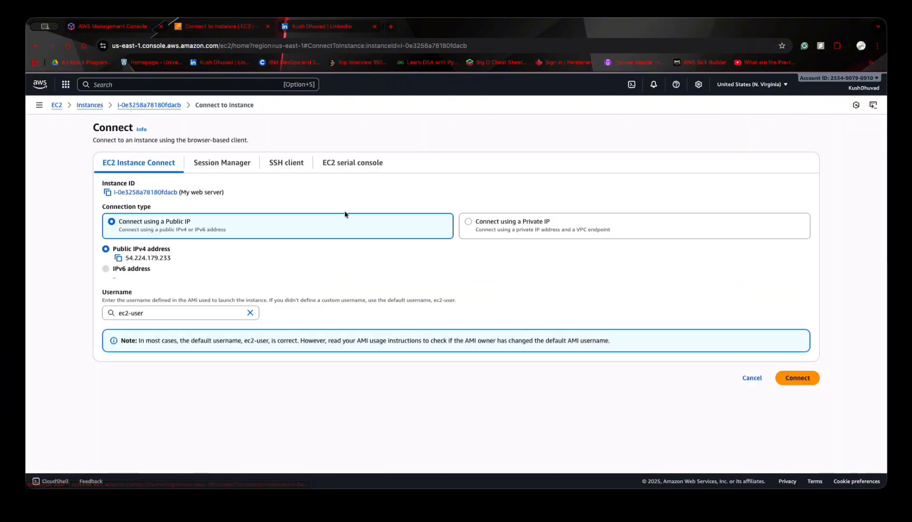
click(790, 379)
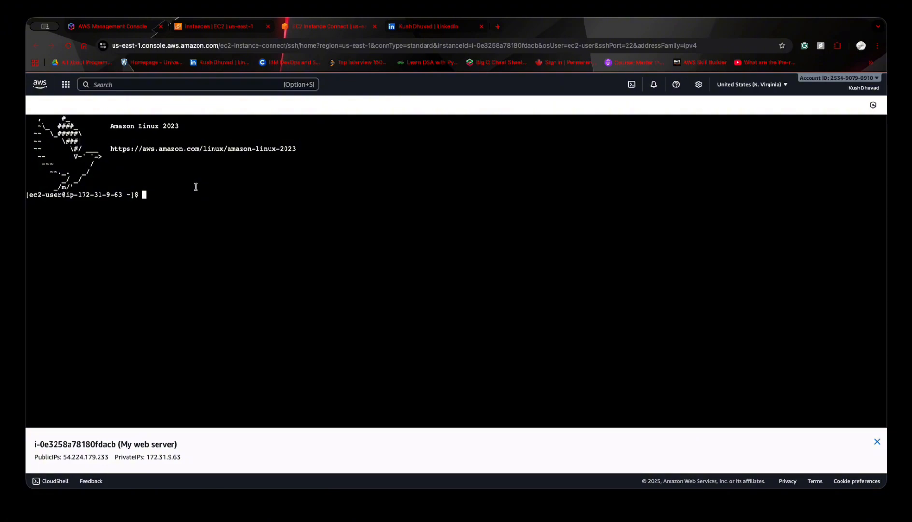
- Update the server's packages by running "sudo yum update -y" in the instance terminal
text(sudo)
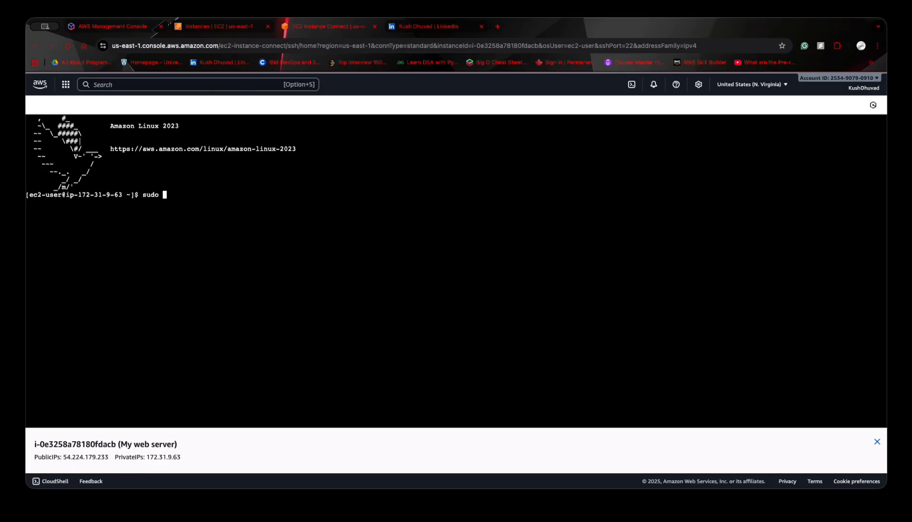
text(yum update -y)
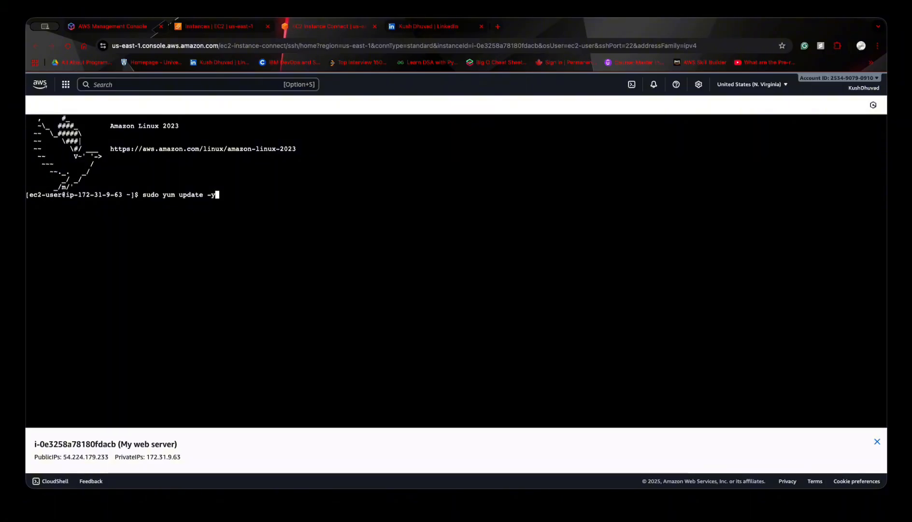
key(Return)
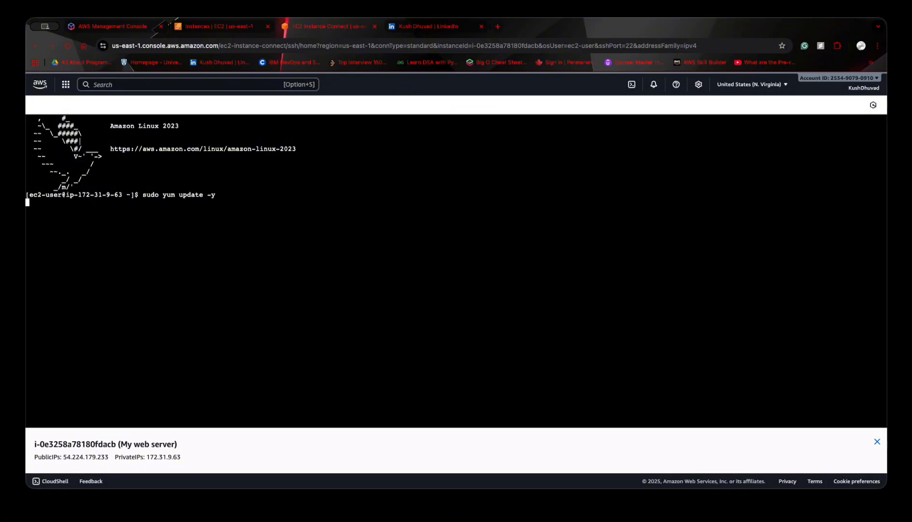
triple_click(155, 196)
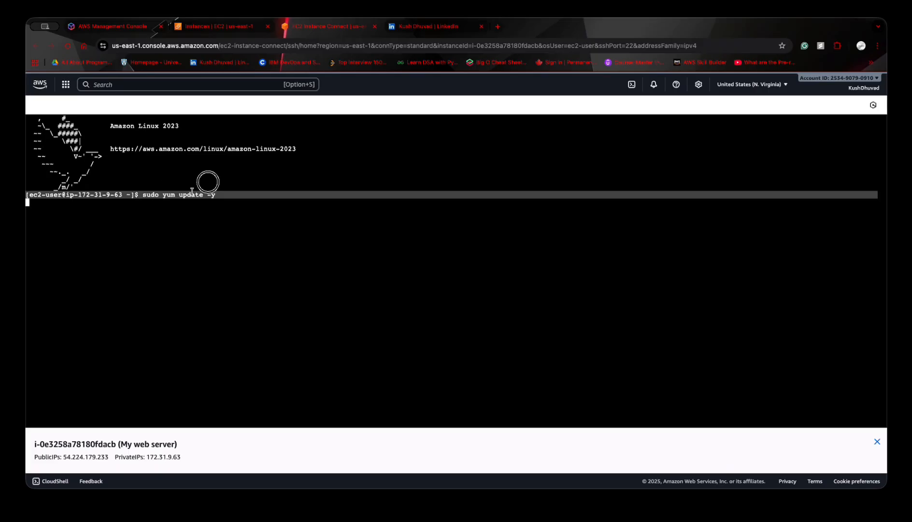
click(211, 194)
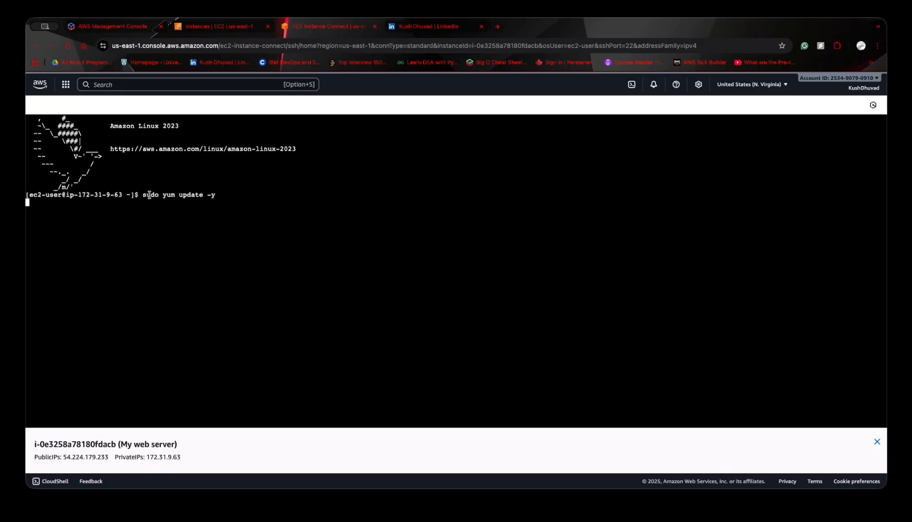
click(161, 260)
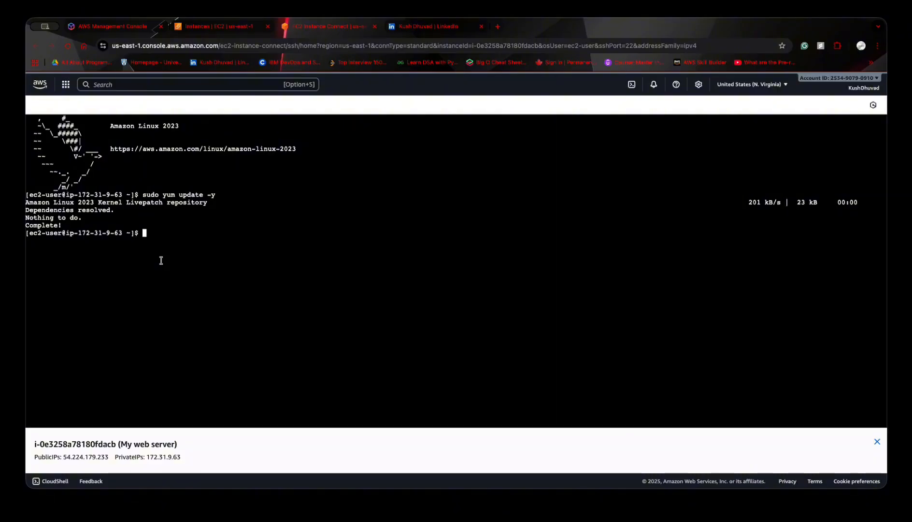
text(usd)
key(BackSpace)
key(BackSpace)
key(BackSpace)
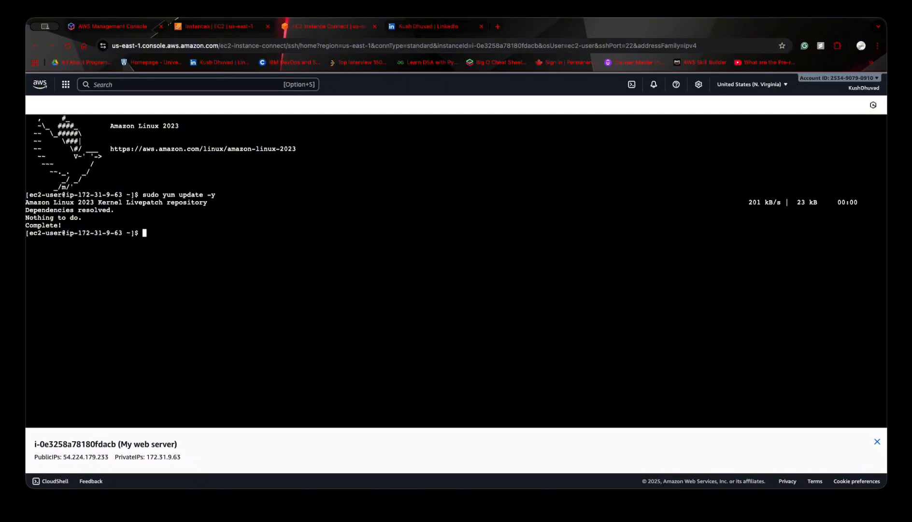
- Install the Apache web server by running "sudo yum install -y httpd.x86_64" in the instance terminal
text(sudo yum install -y httpd.x)
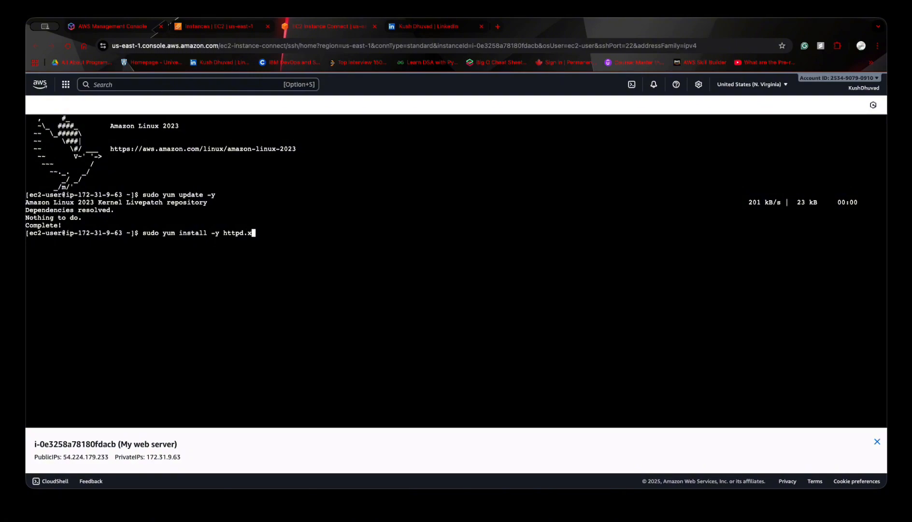
text(86_64)
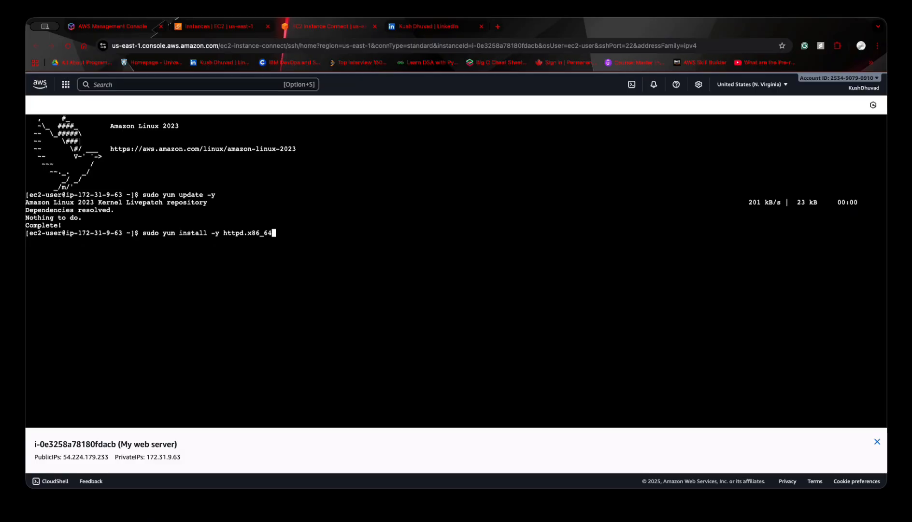
key(Return)
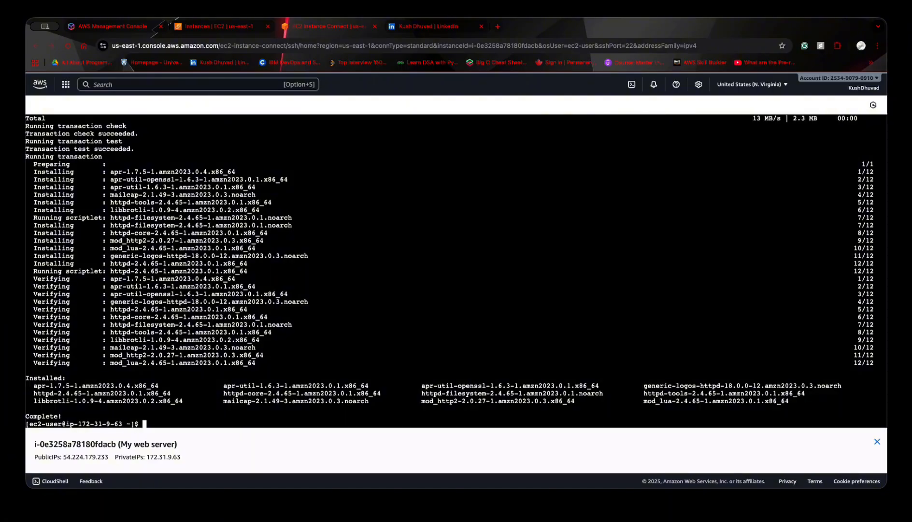
- Try to start the Apache service by running "systemctl start httpd.service" without sudo
text(systemctl start httpd.s)
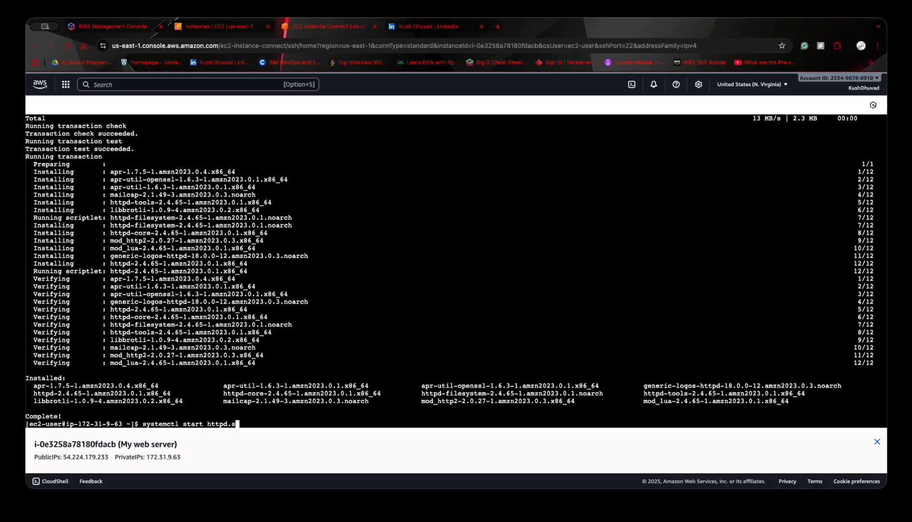
text(ervice)
key(Return)
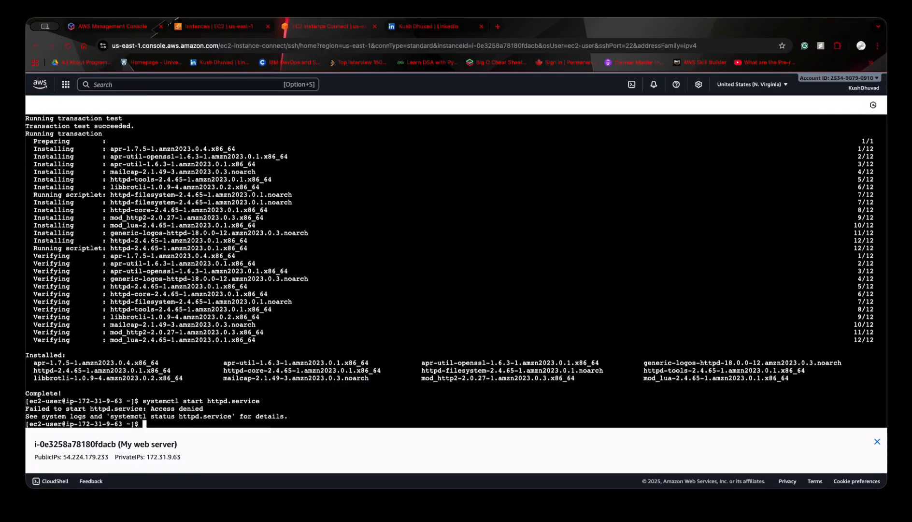
- Start the Apache service with root rights by running "sudo systemctl start httpd.service"
key(Up)
key(Left)
key(Left)
key(Left)
key(Left)
key(Left)
key(Left)
key(Left)
key(Left)
key(Left)
key(Left)
key(Left)
key(Left)
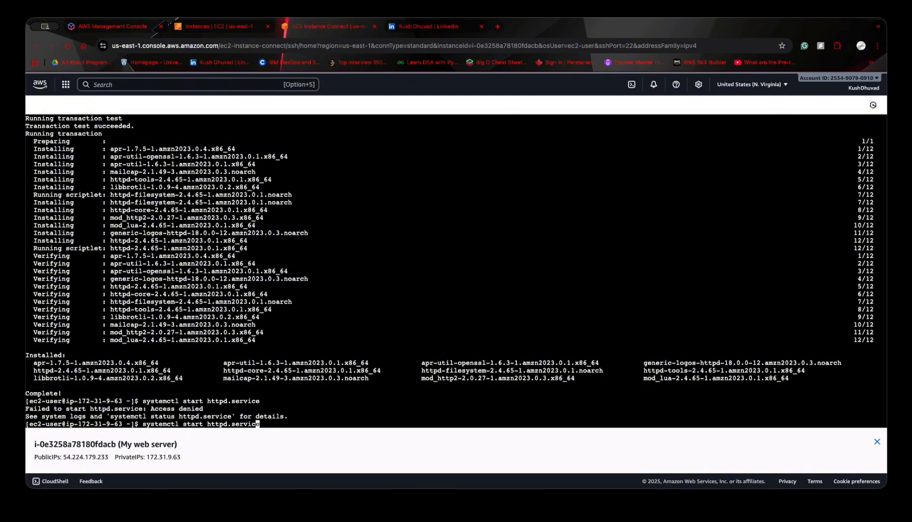
key(Left)
key(Left)
key(Left)
key(Left)
key(Left)
key(Left)
key(Left)
key(Left)
key(Left)
key(Left)
key(Left)
key(Left)
key(Left)
key(Left)
key(Left)
key(Left)
key(Left)
text(sudo)
key(Return)
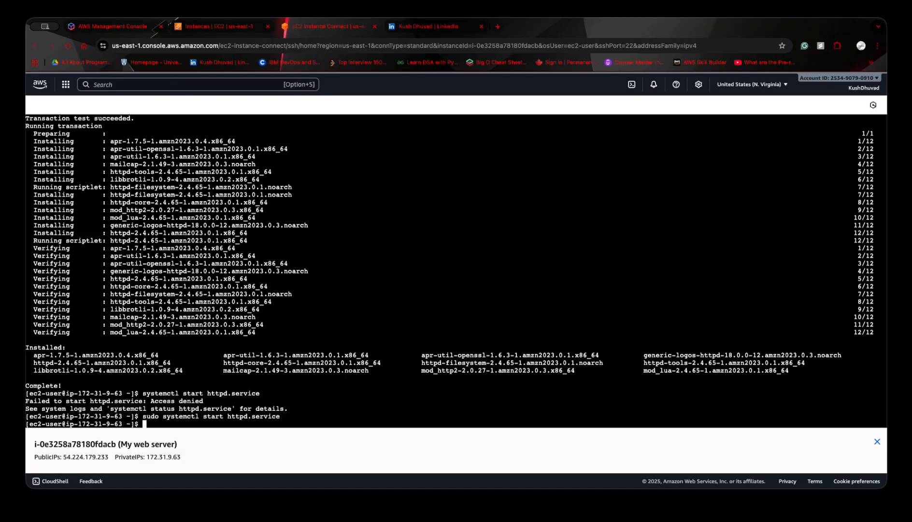
- Enable Apache at boot by running "sudo systemctl enable httpd.service"
key(Up)
key(Left)
key(Left)
key(Left)
key(Left)
key(Left)
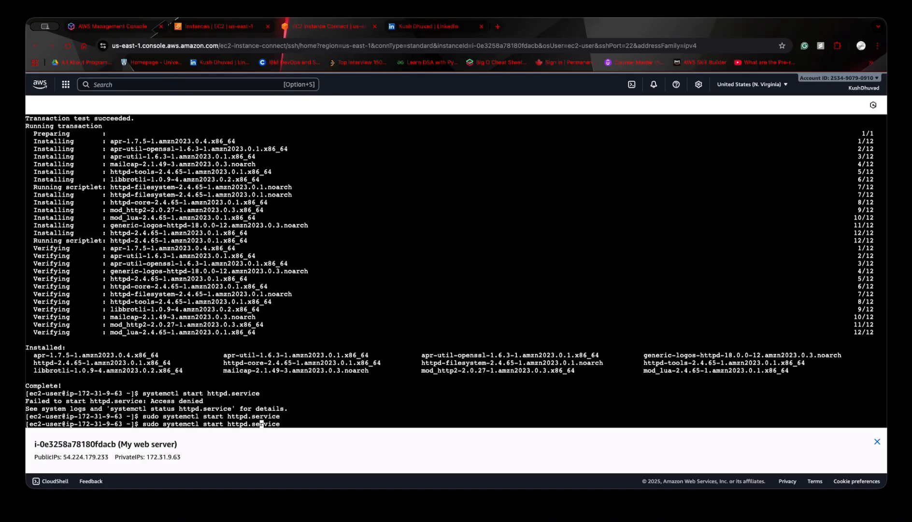
key(Left)
key(Left)
key(Left)
key(Left)
key(Left)
key(Left)
key(Left)
key(Left)
key(Left)
key(Left)
key(Right)
key(BackSpace)
key(BackSpace)
key(BackSpace)
key(BackSpace)
key(BackSpace)
text(enable)
key(Return)
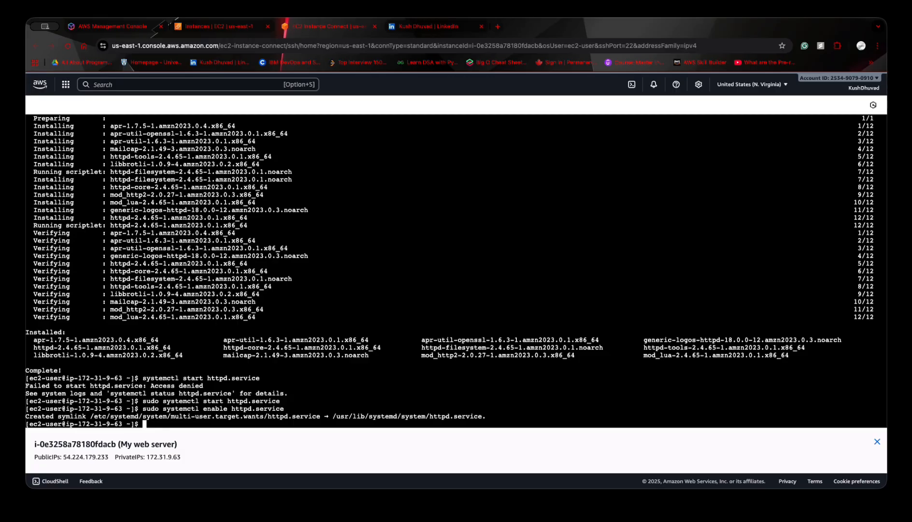
- Test the web server locally by running "curl localhost:80"
text(curl localhost:80)
key(Return)
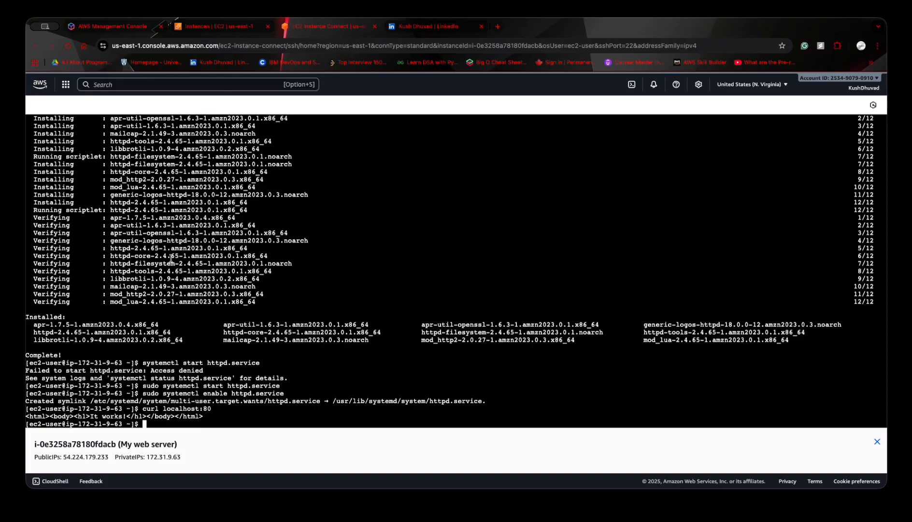
- Copy the public IPv4 address of "My web server" from its instance details and open it on port 80 in a new browser tab
click(213, 28)
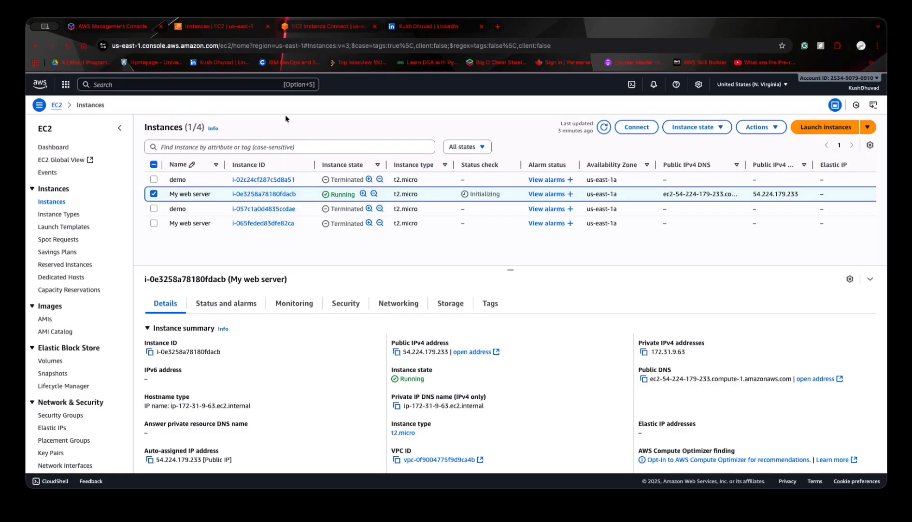
click(396, 352)
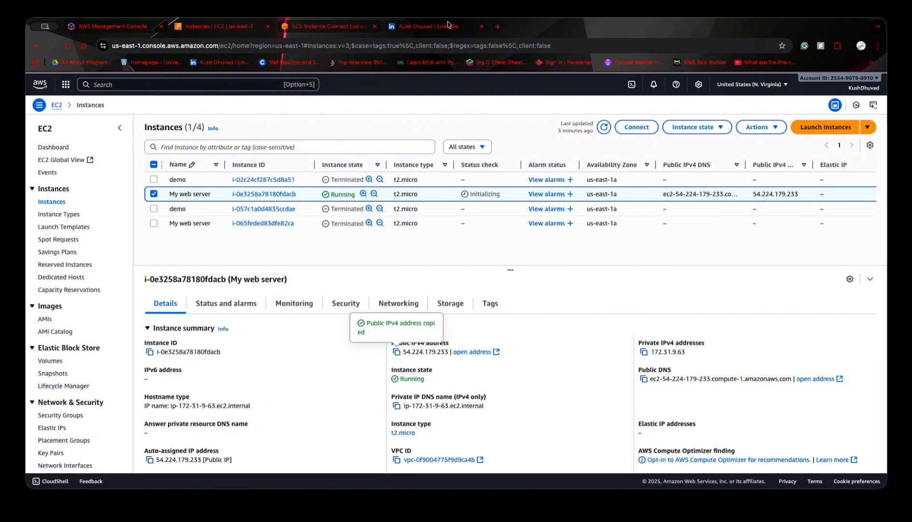
click(499, 27)
click(476, 45)
key(super+v)
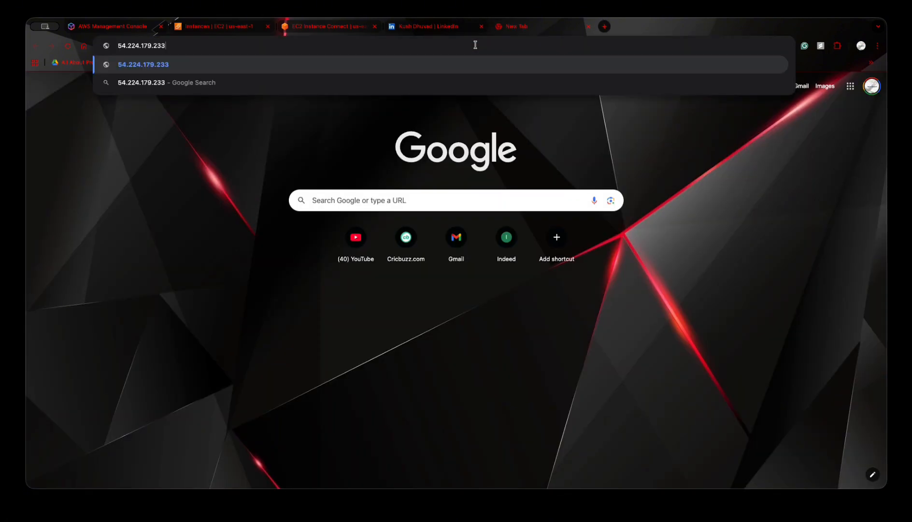
text(:80)
key(Return)
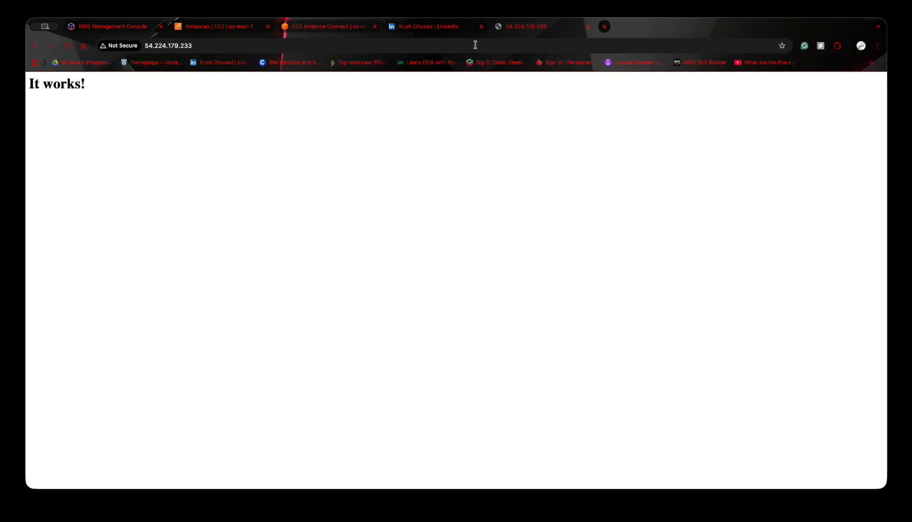
triple_click(86, 83)
click(273, 149)
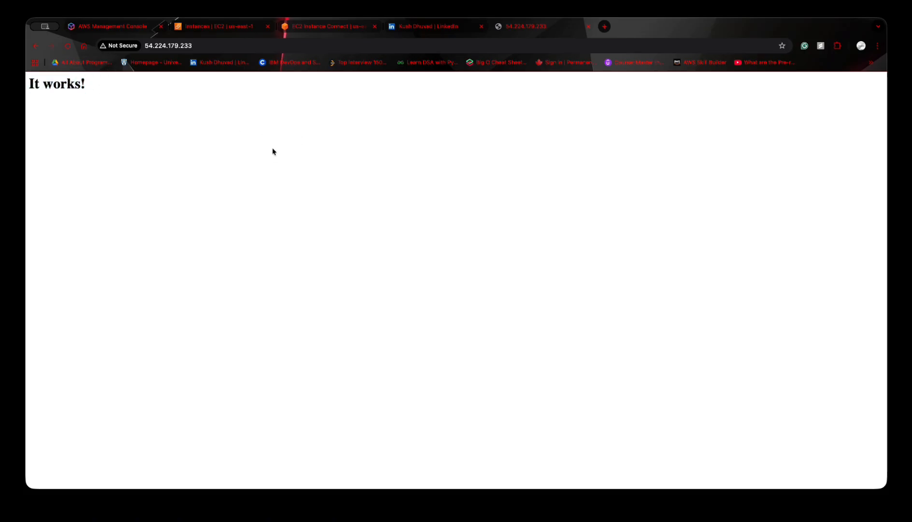
- Return to the instance terminal and open the web page file with "vim /var/www/html/index.html"
click(333, 27)
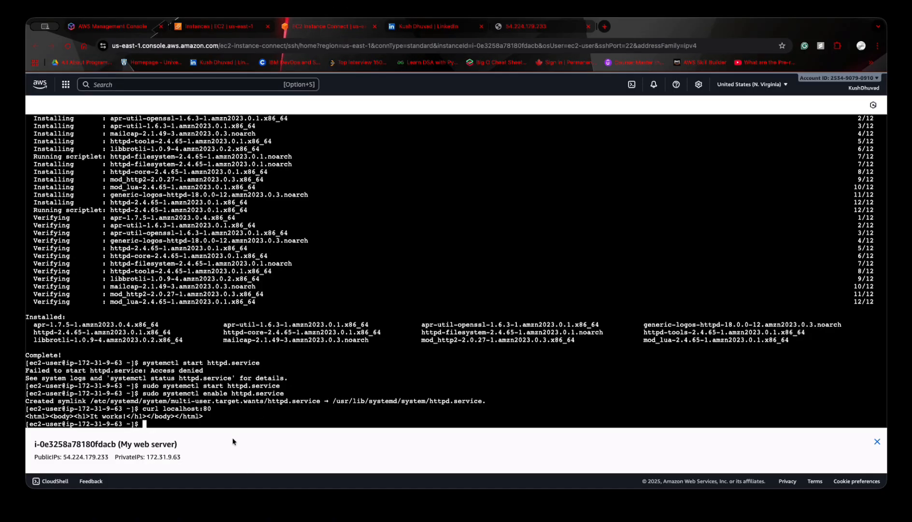
click(231, 421)
text(vim)
text(/var/www/html/index)
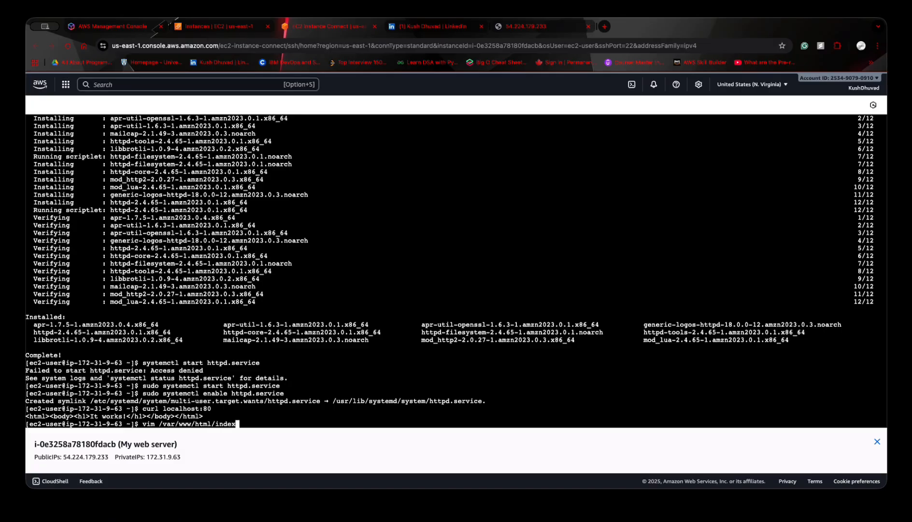
text(.html)
key(Return)
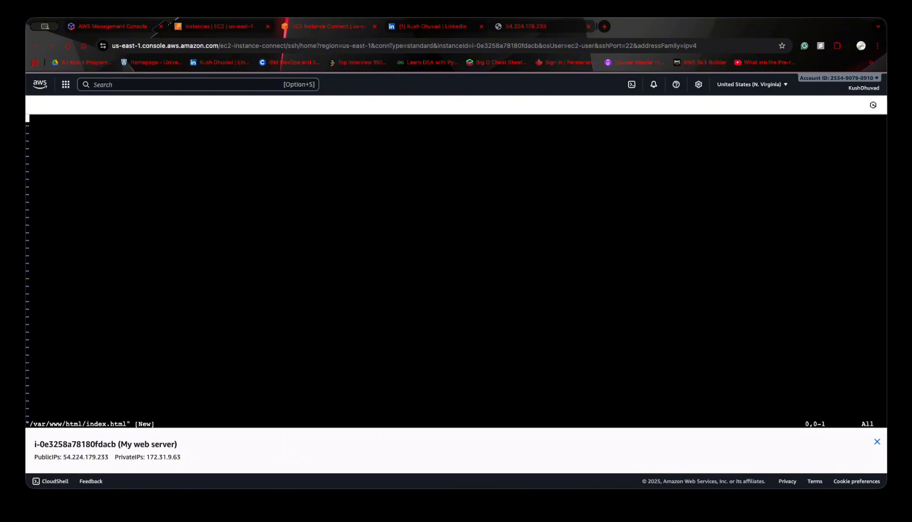
- Try to save the pasted calculator HTML code in index.html with ":wq!", and leave vim with ":q!"
key(i)
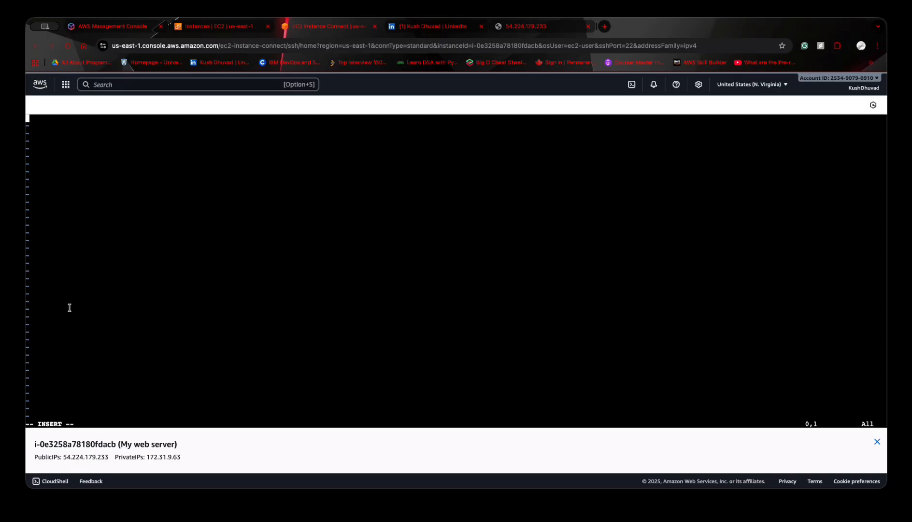
key(super+Tab)
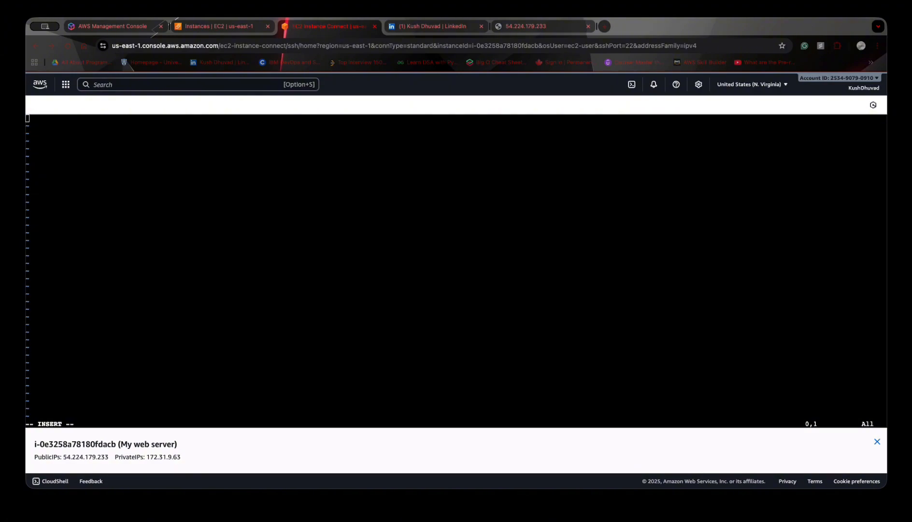
click(253, 239)
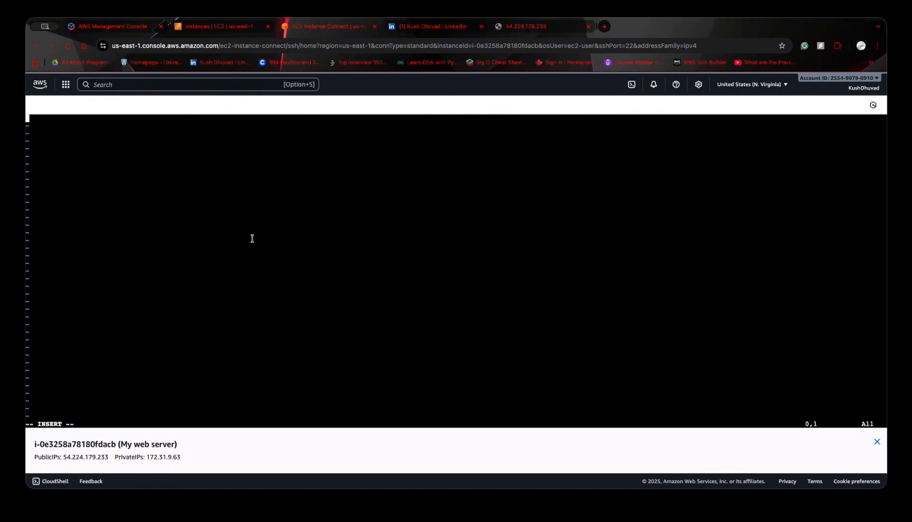
key(super+v)
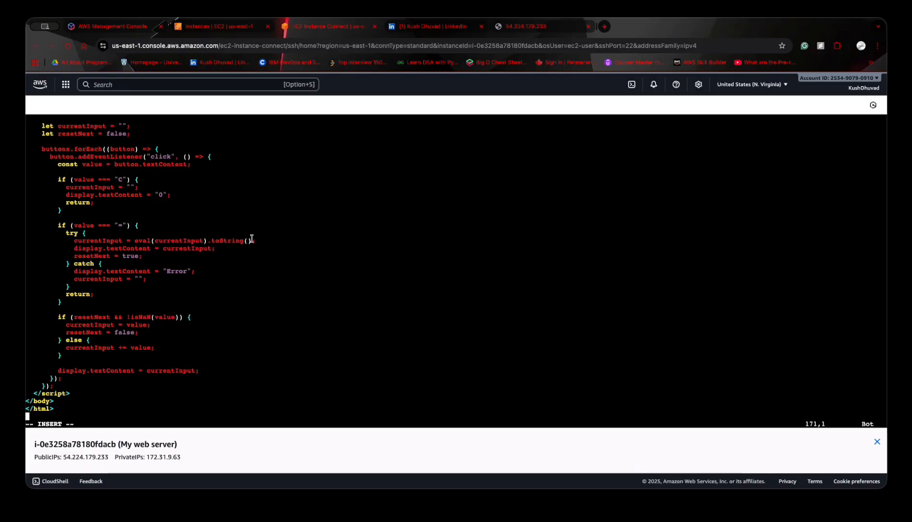
key(Escape)
text(:wq)
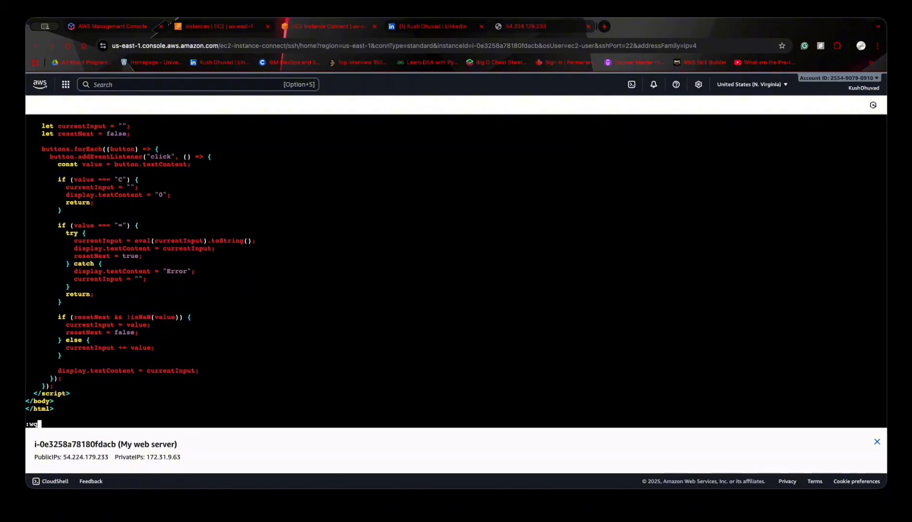
text(!)
key(Return)
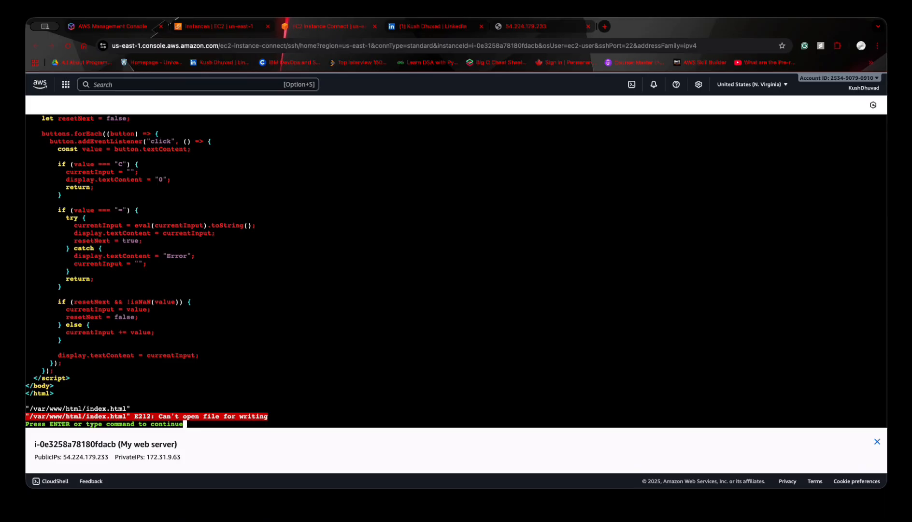
text(:q!)
key(Return)
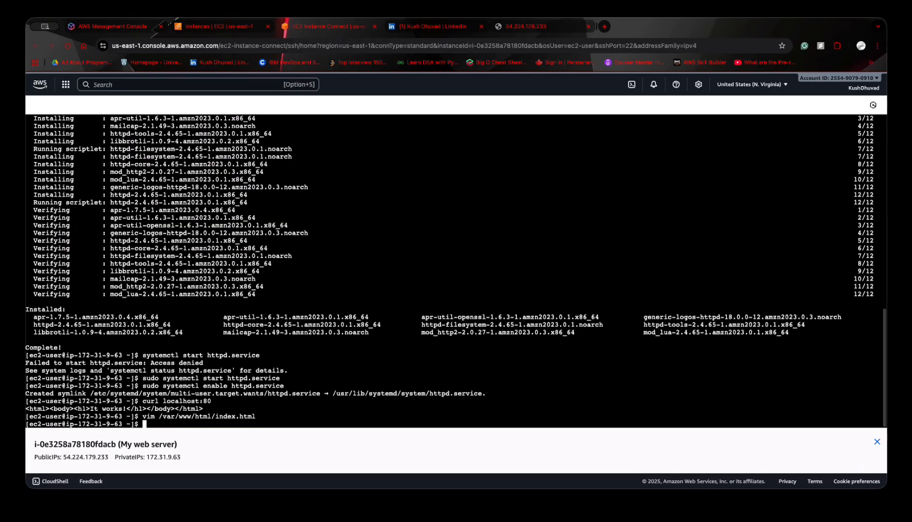
- Reopen the page file with root rights by running "sudo vim /var/www/html/index.html"
key(Up)
key(Left)
key(Left)
key(Left)
key(Left)
key(Left)
key(Left)
key(Left)
key(Left)
key(Left)
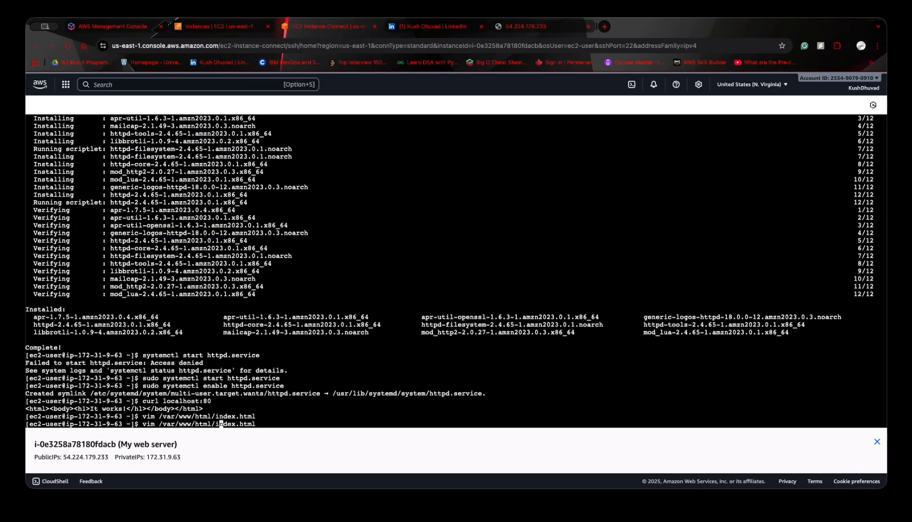
key(Left)
key(Left)
key(Left)
key(Left)
key(Left)
key(Left)
key(Left)
key(Left)
key(Left)
key(Left)
key(Left)
key(Left)
key(Left)
key(Left)
key(Left)
key(Left)
key(Left)
key(Left)
key(Left)
text(s)
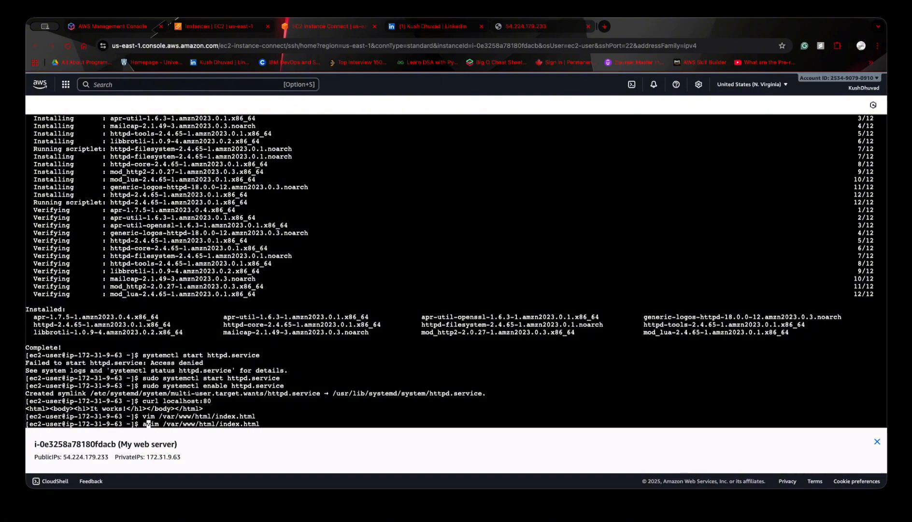
text(udo)
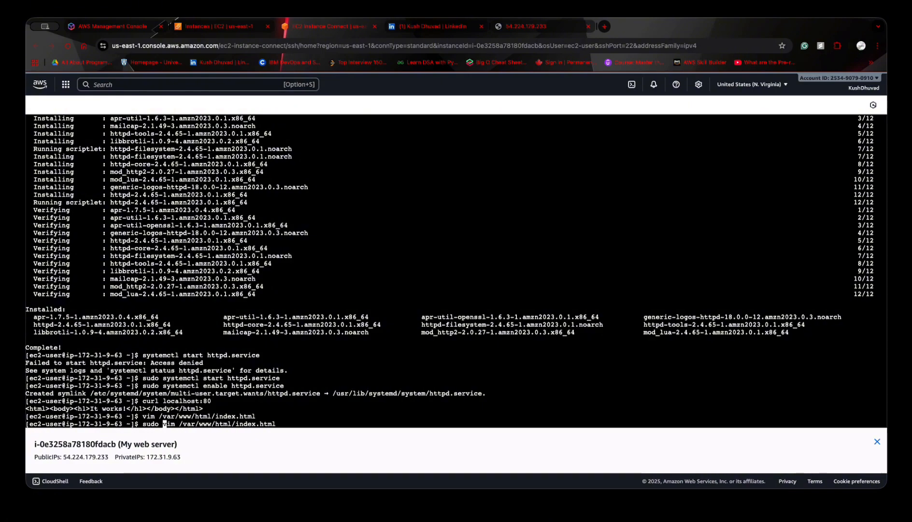
key(Return)
- Paste the calculator HTML code into index.html, then save and close it with ":wq"
key(i)
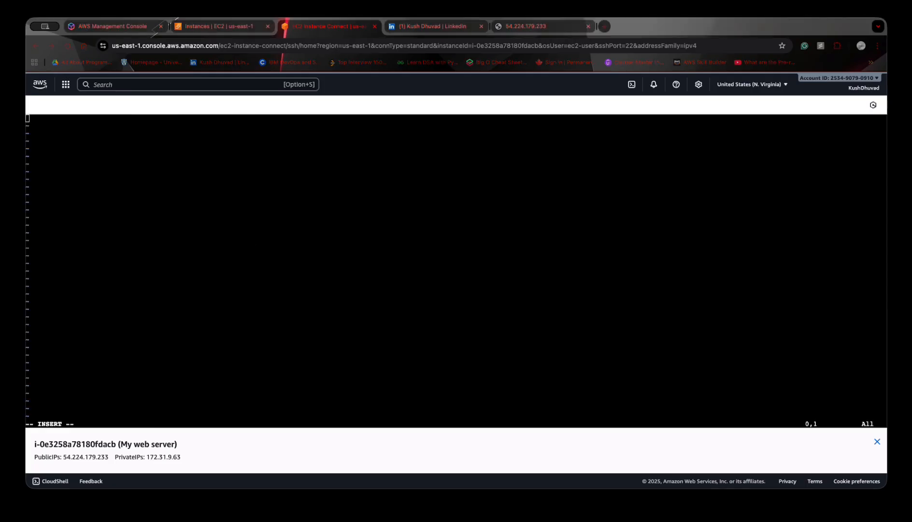
key(super+v)
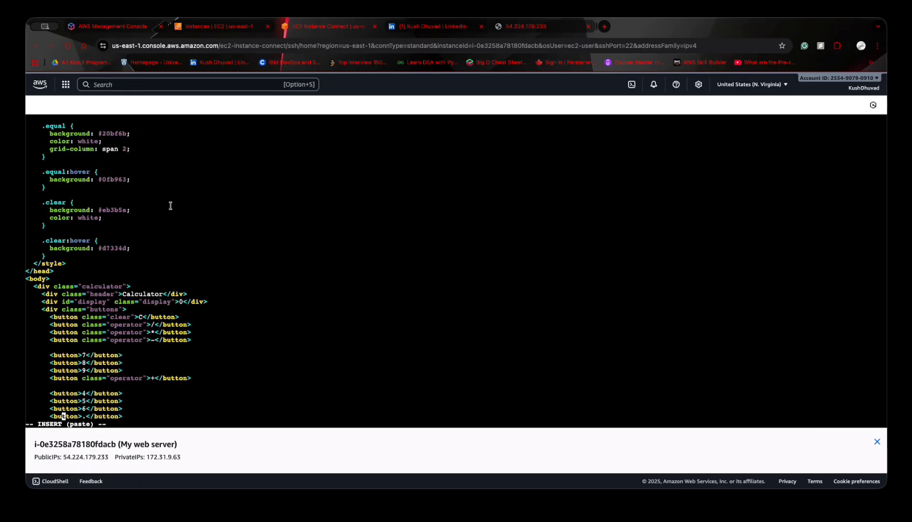
key(Escape)
text(:wq!)
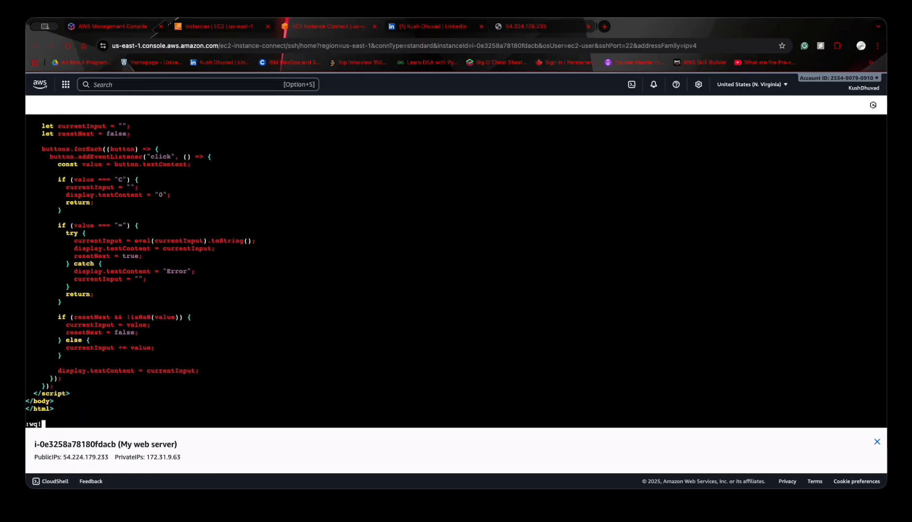
key(Return)
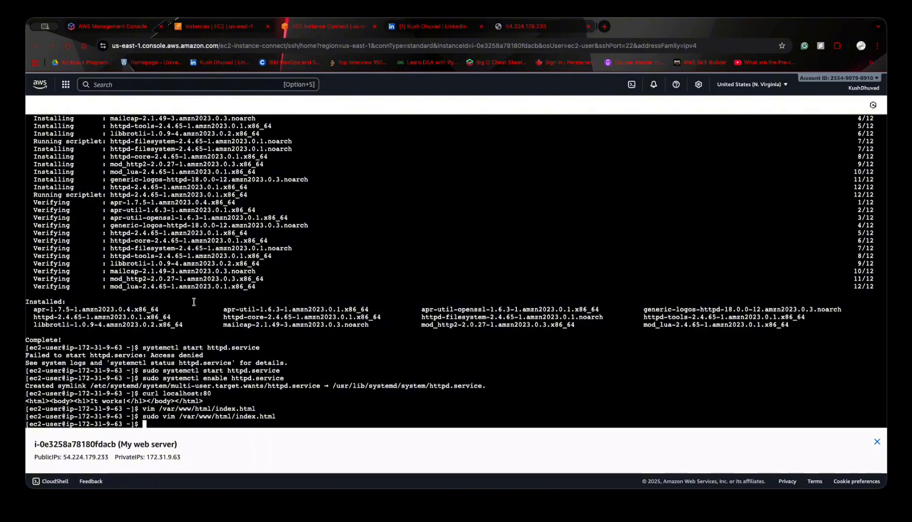
- Reload the page served at the instance's public IP address and look over the deployed page and its address
click(513, 28)
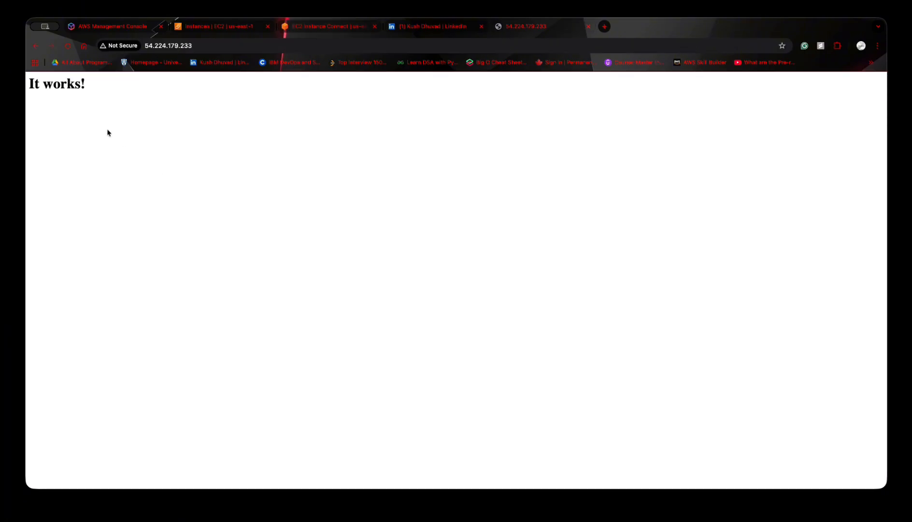
click(68, 46)
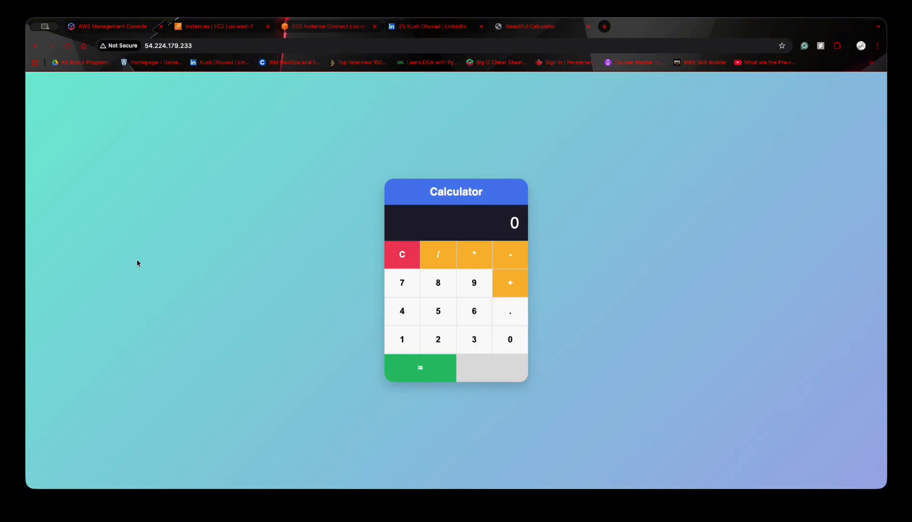
click(437, 154)
click(404, 118)
click(206, 45)
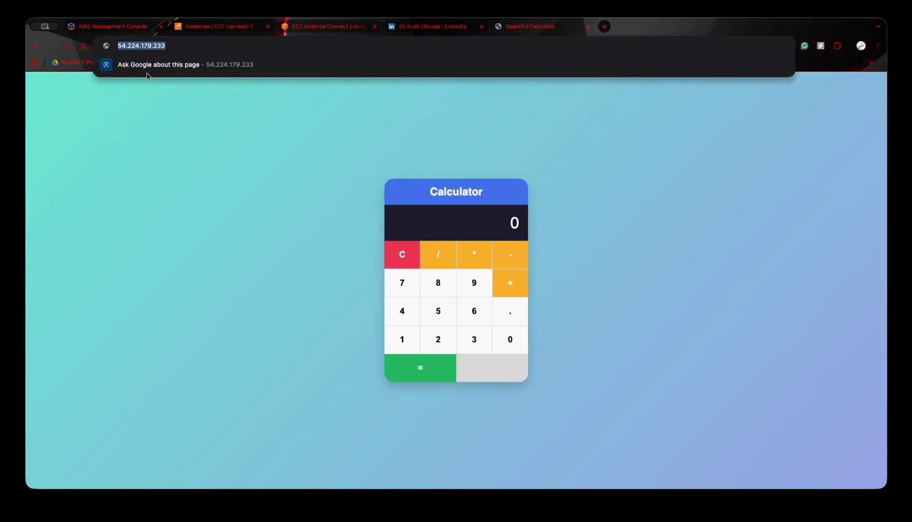
drag(189, 44, 117, 46)
click(263, 174)
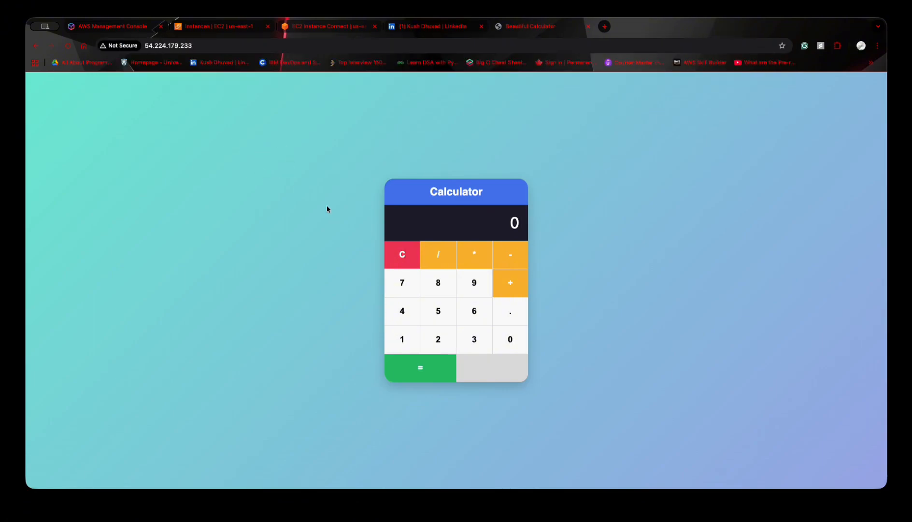
drag(349, 206, 624, 307)
click(624, 308)
- Test the deployed calculator by computing 1+2 and 8+7
click(415, 339)
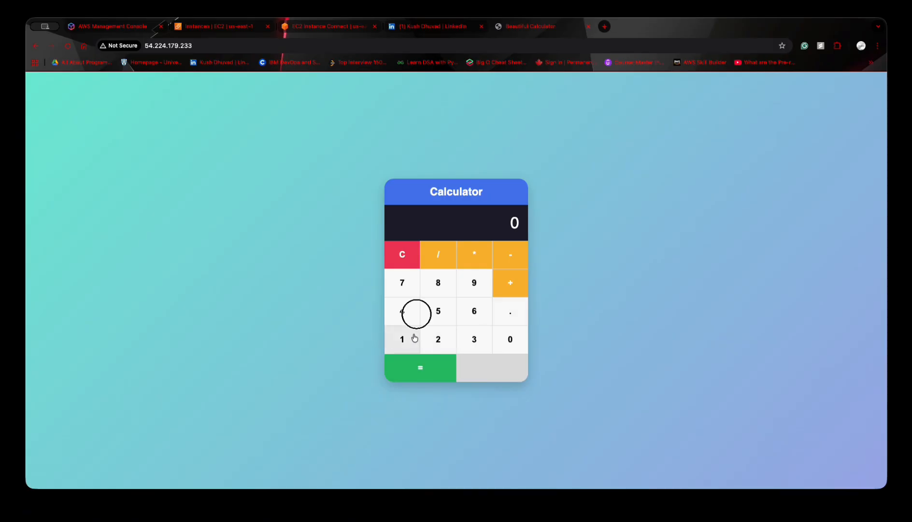
click(514, 296)
click(440, 341)
click(442, 371)
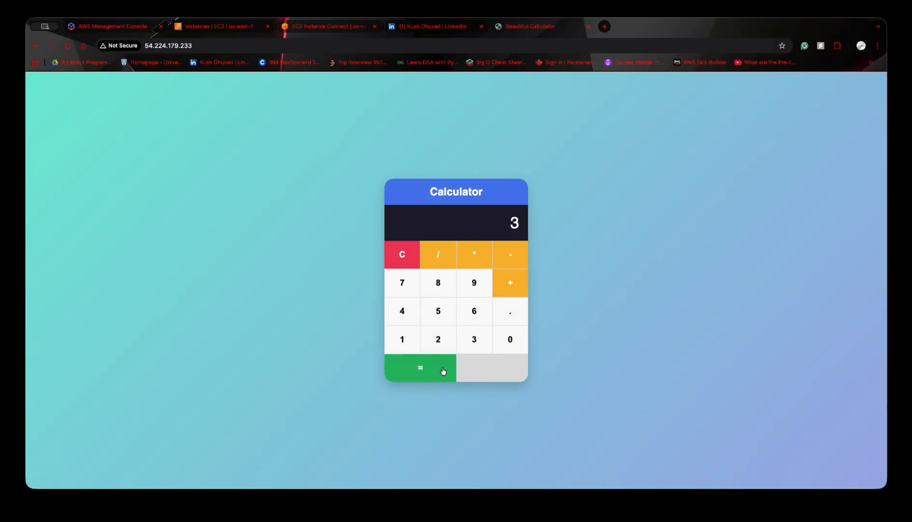
click(439, 289)
click(510, 285)
click(408, 286)
click(432, 372)
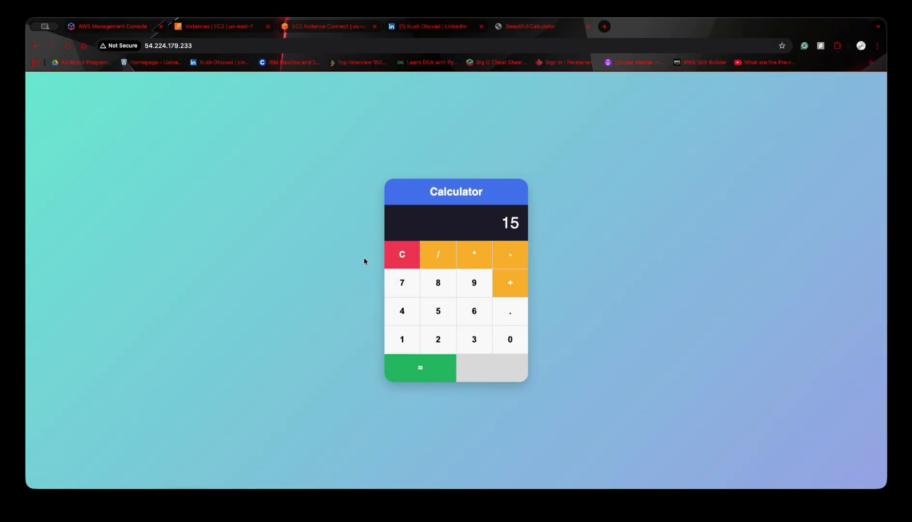